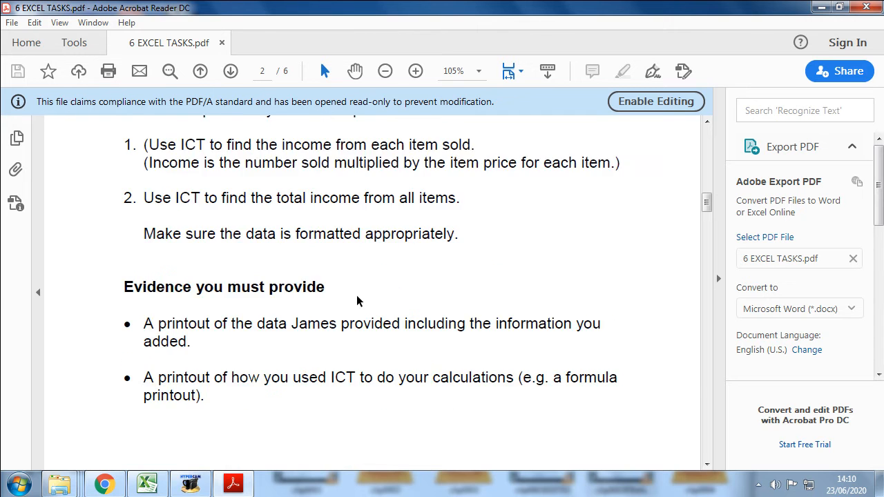
Step: Find the Task 3 instructions about muffin sales in the tasks PDF and read them
{"action": "scroll", "coordinate": [356, 292], "scroll_direction": "down", "scroll_amount": 4}
{"action": "scroll", "coordinate": [356, 292], "scroll_direction": "up", "scroll_amount": 3}
{"action": "scroll", "coordinate": [356, 292], "scroll_direction": "down", "scroll_amount": 1}
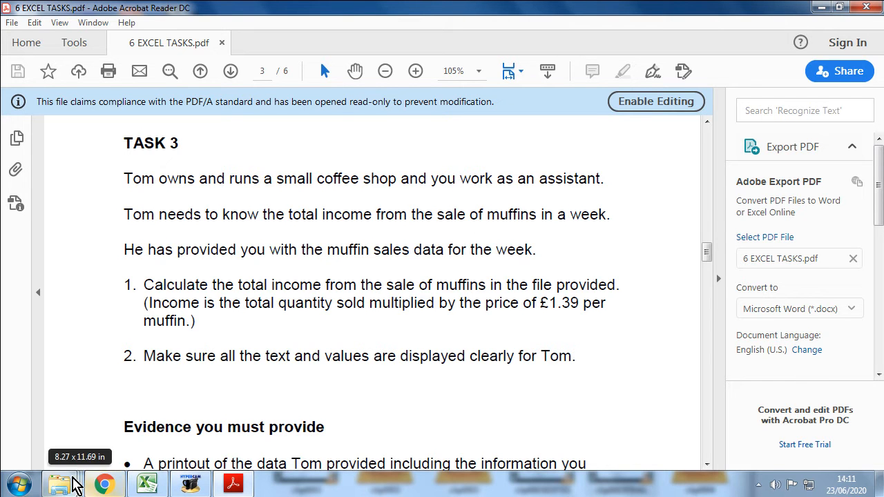
Step: Close the open folder windows and open a fresh File Explorer window
{"action": "mouse_move", "coordinate": [65, 482]}
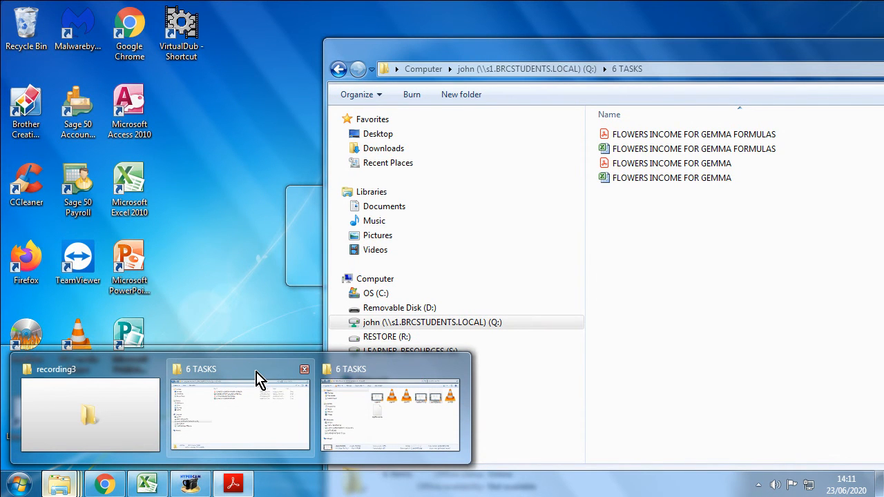
{"action": "left_click", "coordinate": [305, 371]}
{"action": "left_click", "coordinate": [305, 371]}
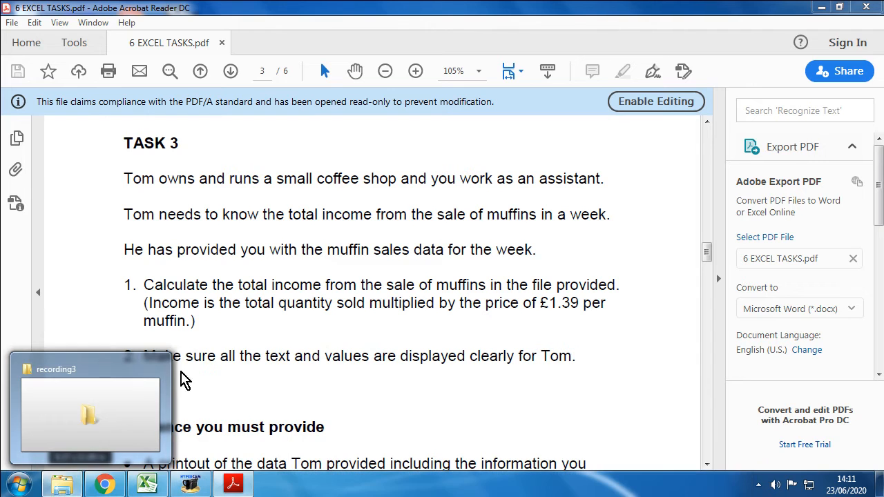
{"action": "left_click", "coordinate": [157, 371]}
{"action": "left_click", "coordinate": [70, 489]}
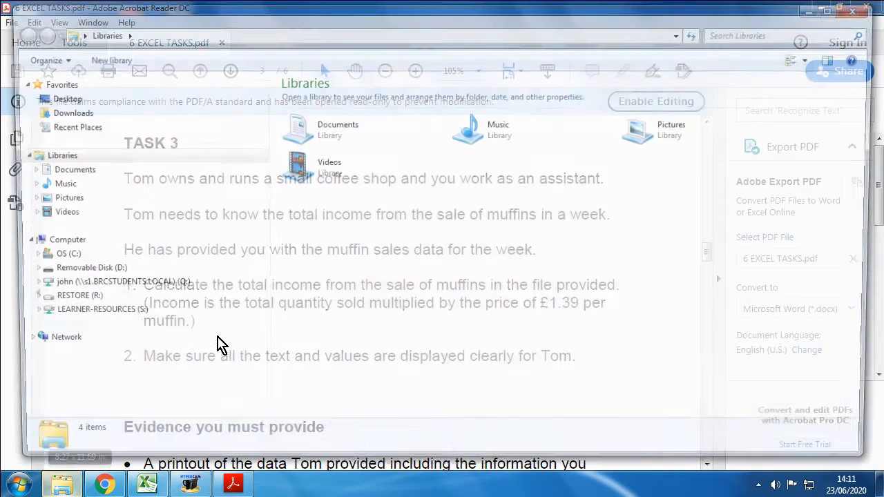
Step: Open folder 3 in EXCEL DATA FILES 6 TASKS, inside FUNCTIONAL SKILLS COURSE on the LEARNER-RESOURCES (S:) drive
{"action": "left_click", "coordinate": [113, 273]}
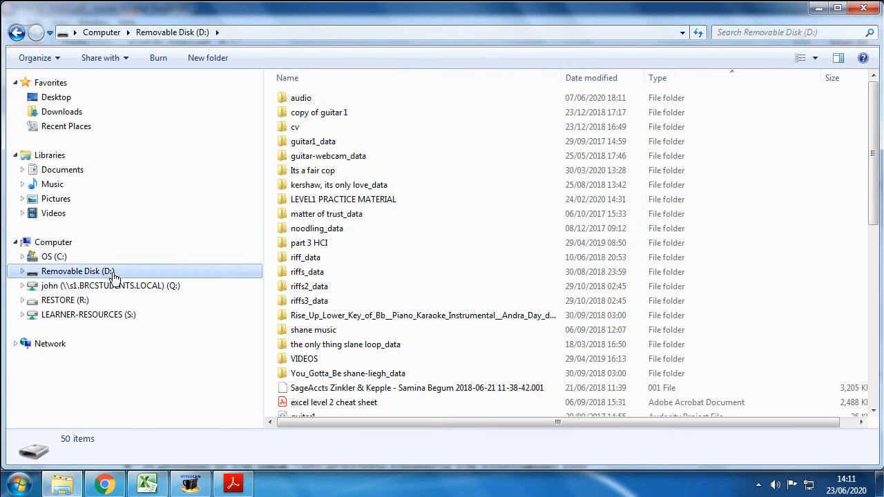
{"action": "left_click", "coordinate": [104, 286]}
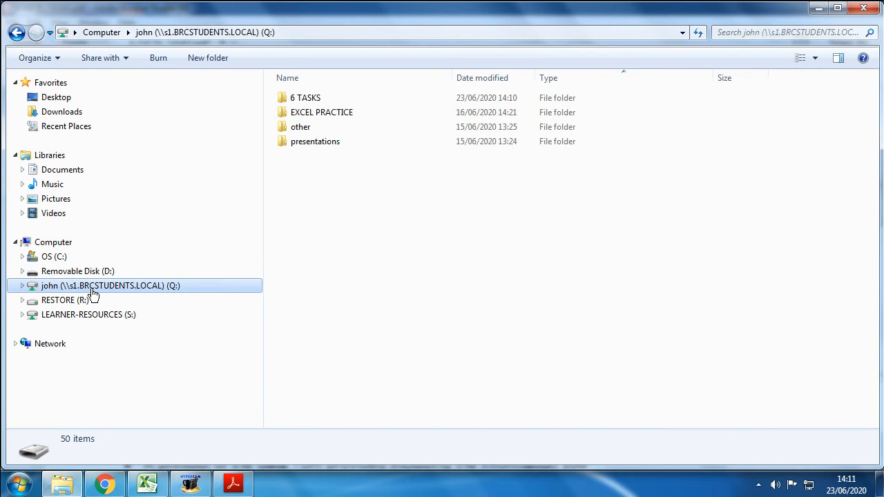
{"action": "left_click", "coordinate": [60, 315]}
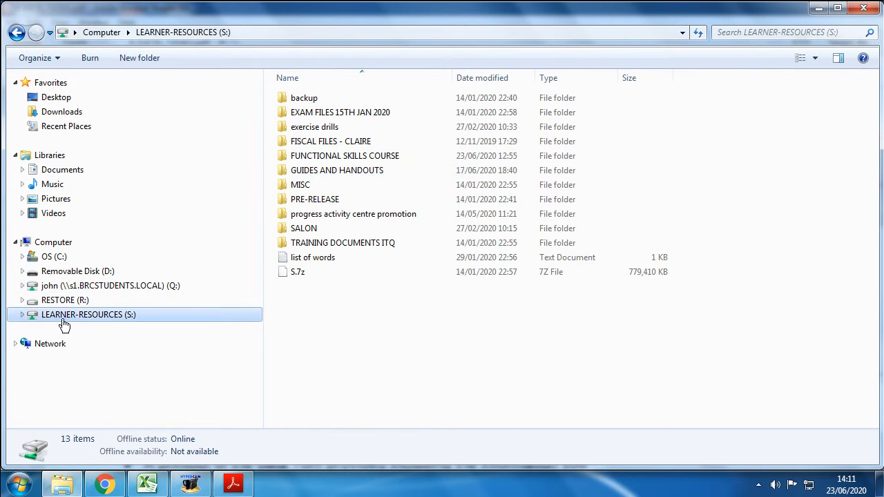
{"action": "double_click", "coordinate": [325, 156]}
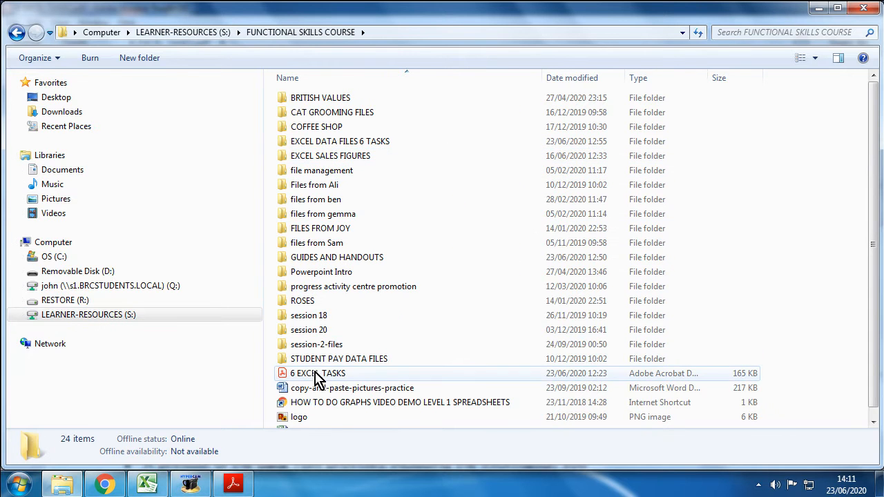
{"action": "double_click", "coordinate": [311, 145]}
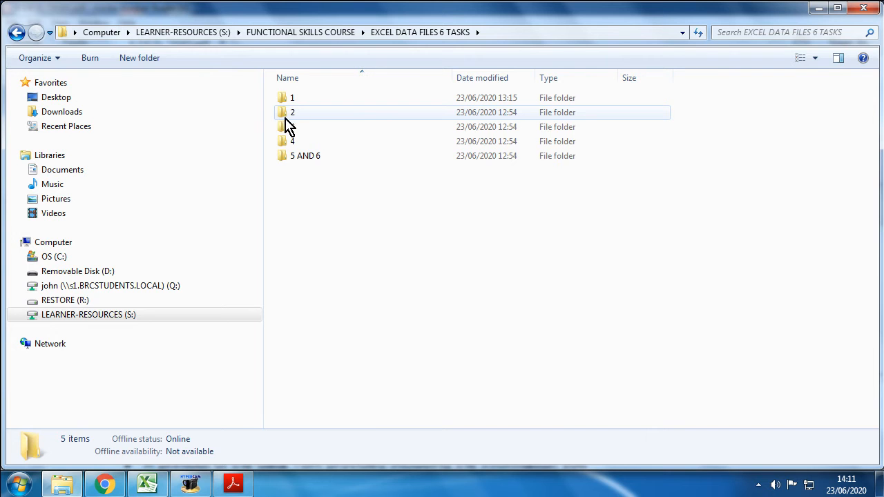
{"action": "left_click", "coordinate": [300, 127]}
{"action": "double_click", "coordinate": [302, 129]}
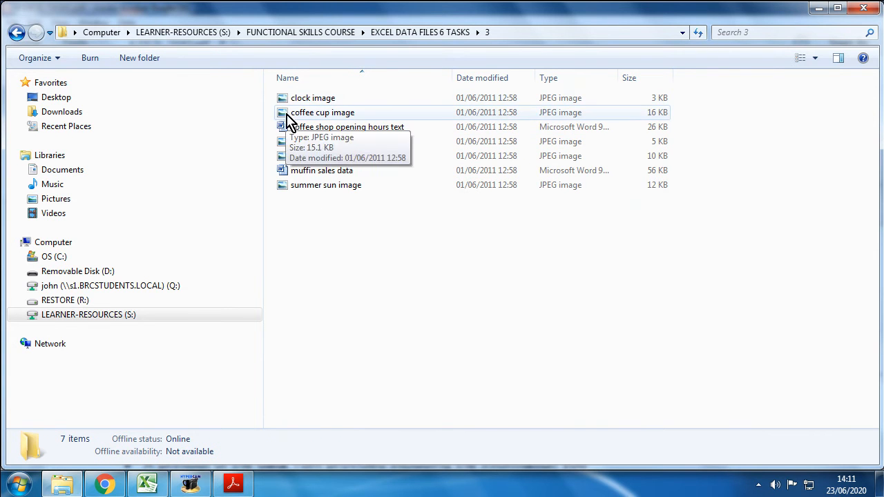
Step: Look through the images and Word documents in folder 3 to identify the file holding the muffin sales data
{"action": "left_click", "coordinate": [302, 187]}
{"action": "left_click", "coordinate": [304, 156]}
{"action": "left_click", "coordinate": [301, 142]}
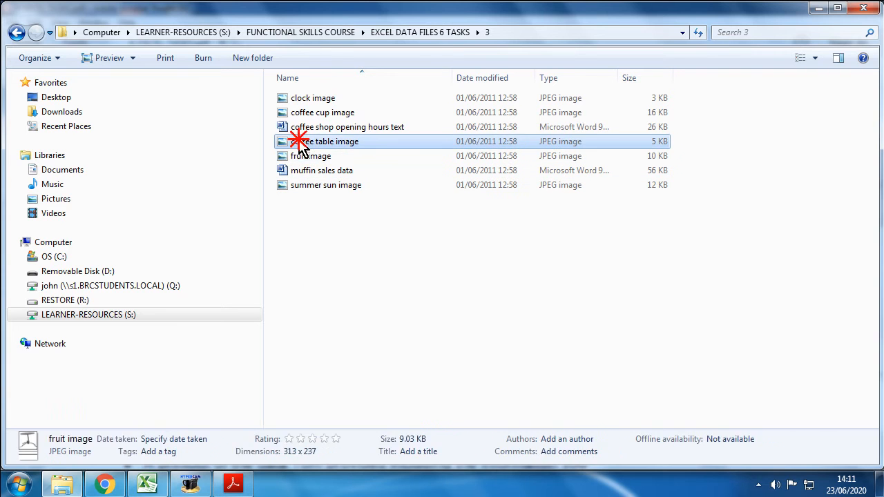
{"action": "left_click", "coordinate": [299, 113]}
{"action": "left_click", "coordinate": [294, 99]}
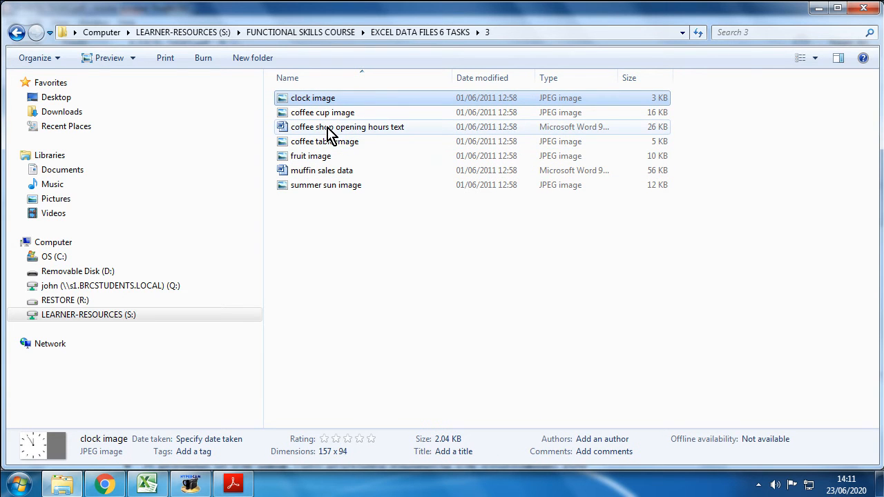
{"action": "left_click", "coordinate": [371, 130]}
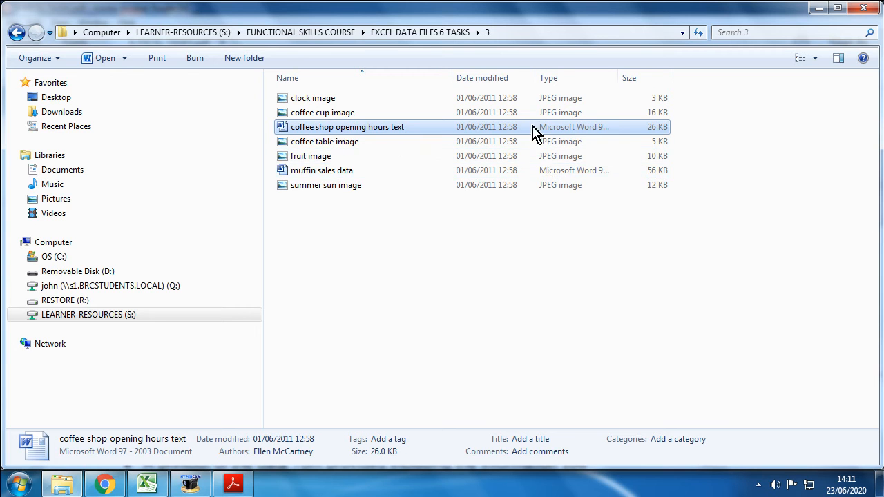
{"action": "left_click", "coordinate": [321, 174]}
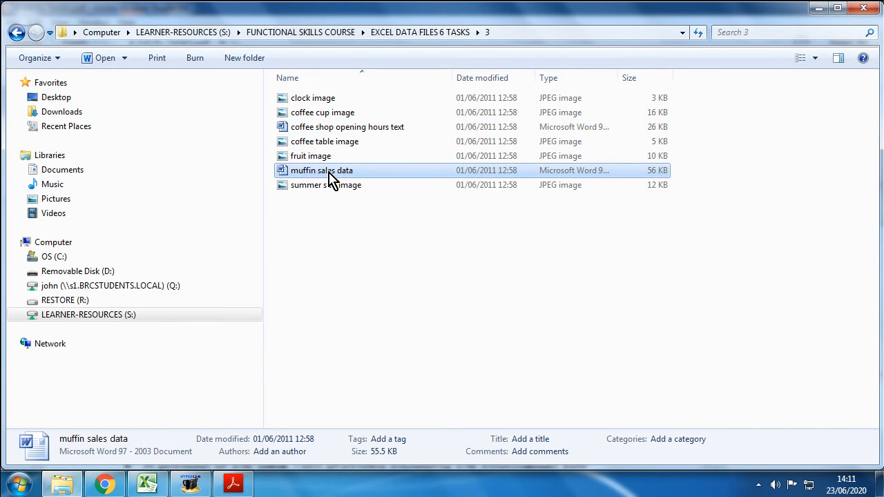
Step: Open the muffin sales data document in Word and review its whole table
{"action": "double_click", "coordinate": [369, 172]}
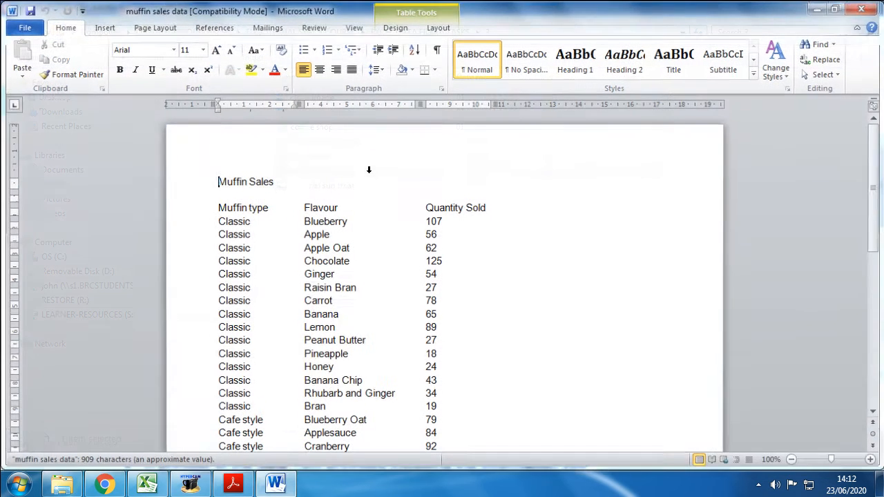
{"action": "scroll", "coordinate": [337, 276], "scroll_direction": "down", "scroll_amount": 2}
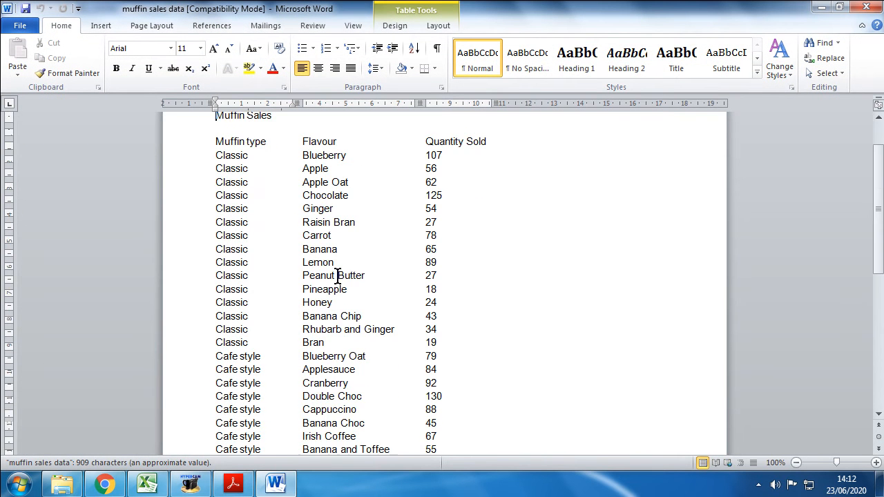
{"action": "scroll", "coordinate": [336, 276], "scroll_direction": "up", "scroll_amount": 2}
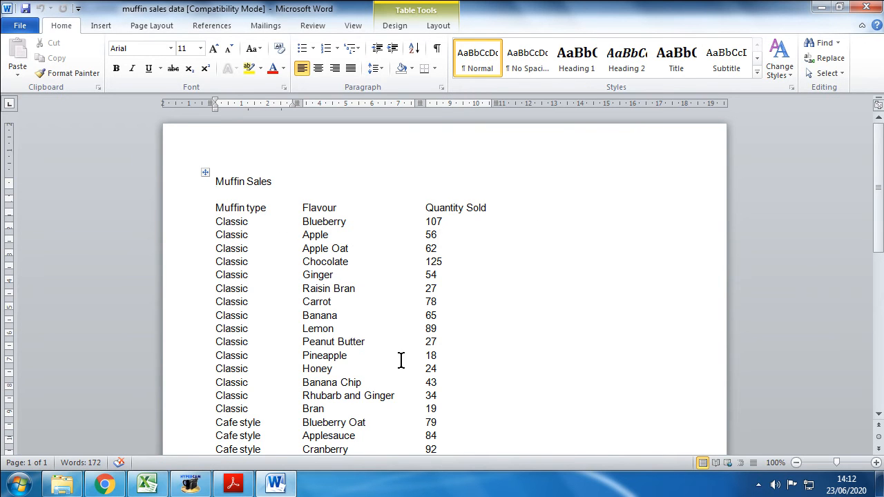
{"action": "scroll", "coordinate": [365, 385], "scroll_direction": "down", "scroll_amount": 2}
{"action": "scroll", "coordinate": [364, 378], "scroll_direction": "up", "scroll_amount": 2}
Step: Switch to the tasks PDF, examine the Task 3 total income and muffin price instructions, and return to the Word document
{"action": "left_click", "coordinate": [233, 483]}
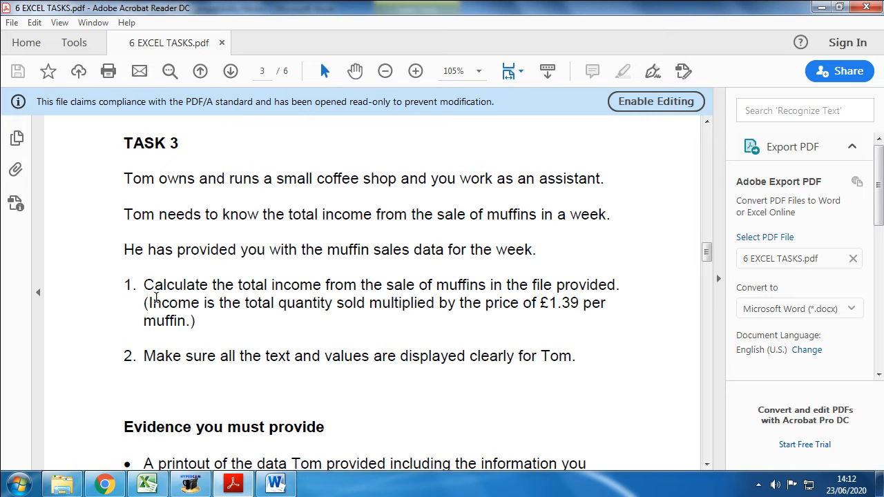
{"action": "left_click_drag", "start_coordinate": [608, 305], "coordinate": [525, 305]}
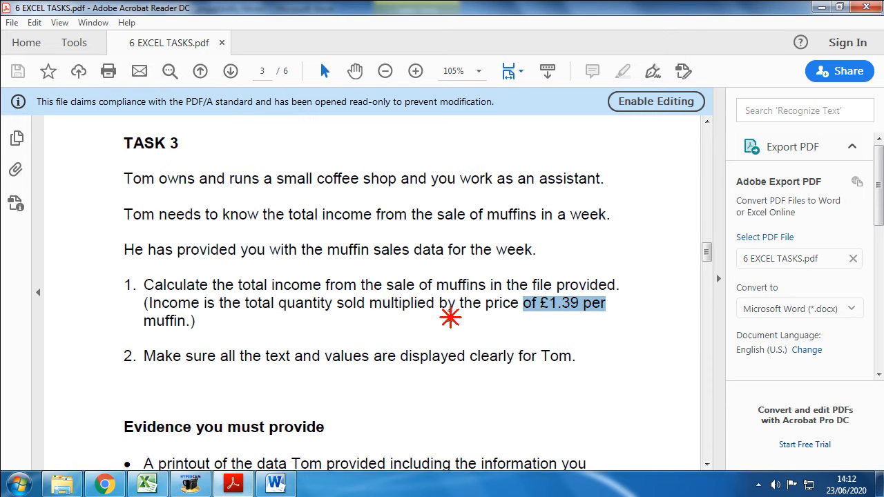
{"action": "left_click", "coordinate": [449, 310]}
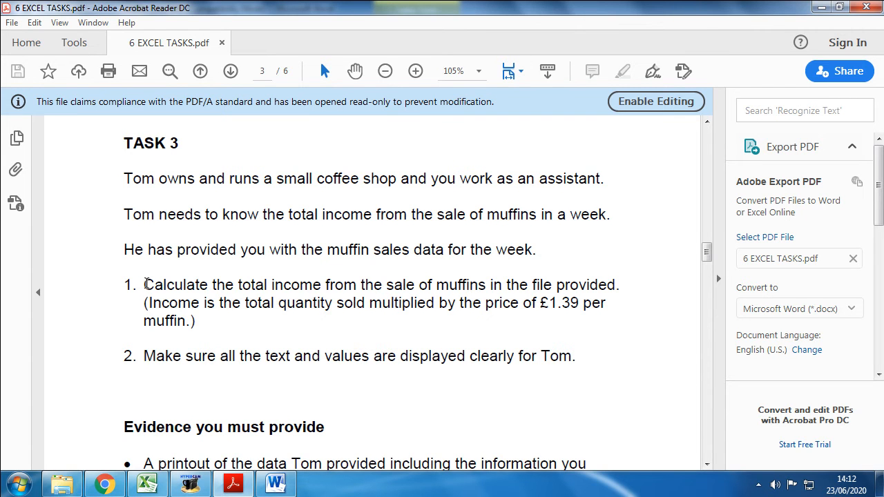
{"action": "left_click_drag", "start_coordinate": [148, 285], "coordinate": [614, 281]}
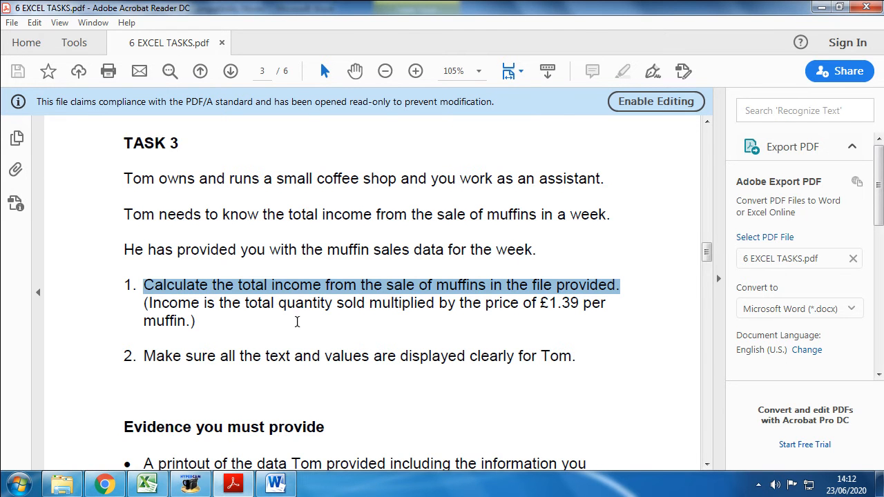
{"action": "left_click", "coordinate": [275, 484]}
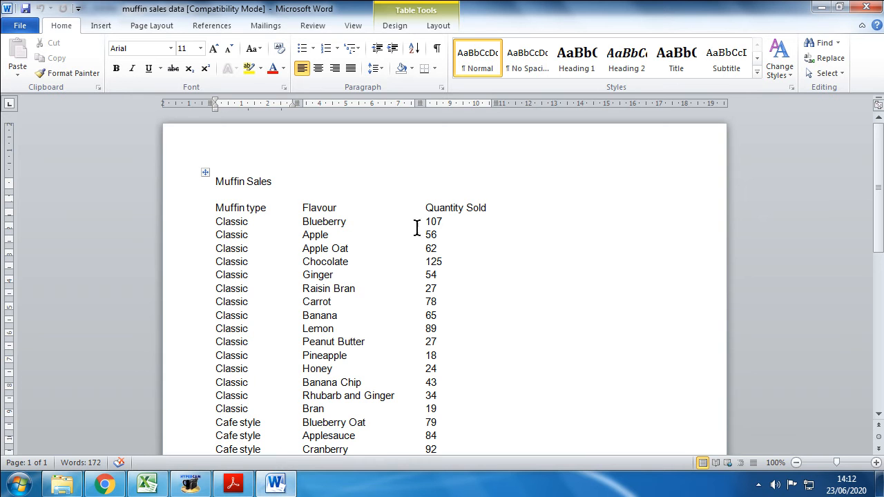
{"action": "left_click", "coordinate": [275, 485]}
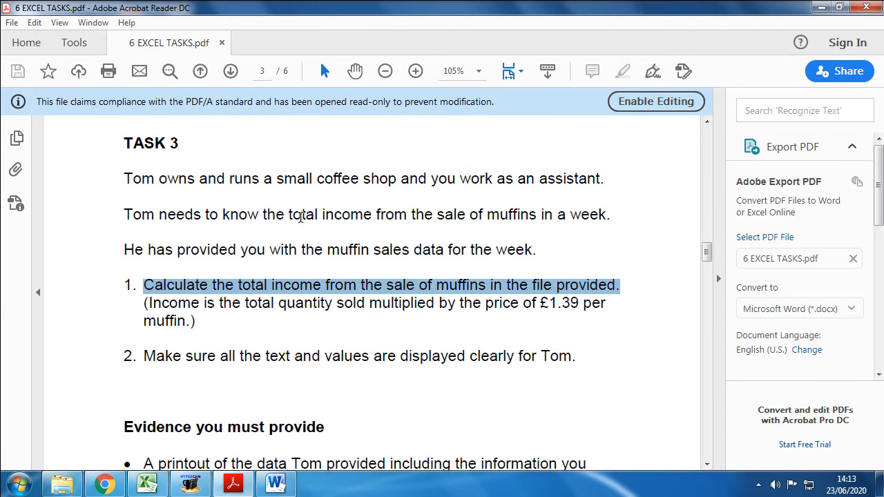
{"action": "left_click_drag", "start_coordinate": [283, 215], "coordinate": [407, 216]}
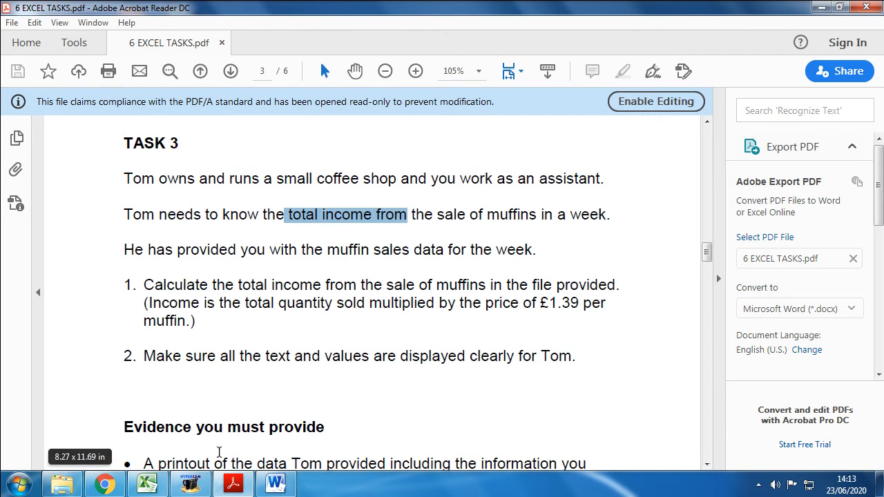
{"action": "left_click", "coordinate": [275, 485]}
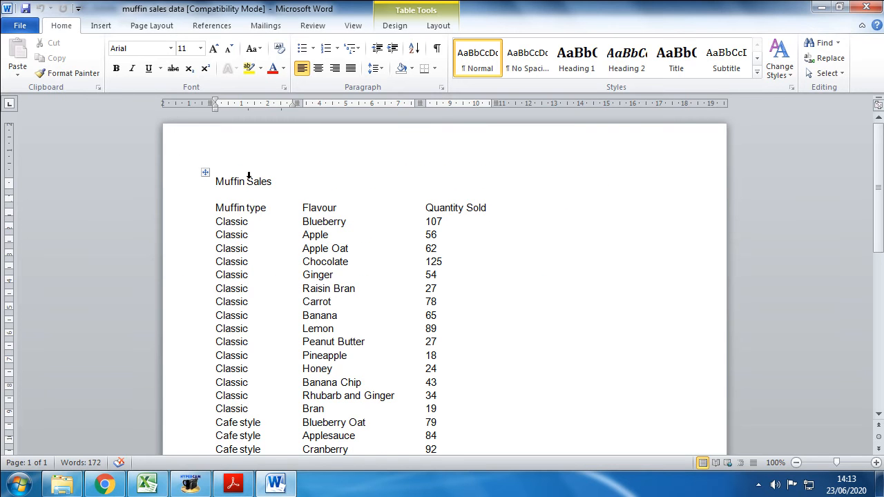
{"action": "mouse_move", "coordinate": [215, 181]}
{"action": "left_mouse_down"}
{"action": "mouse_move", "coordinate": [293, 190]}
{"action": "mouse_move", "coordinate": [345, 248]}
{"action": "mouse_move", "coordinate": [411, 413]}
{"action": "left_mouse_up"}
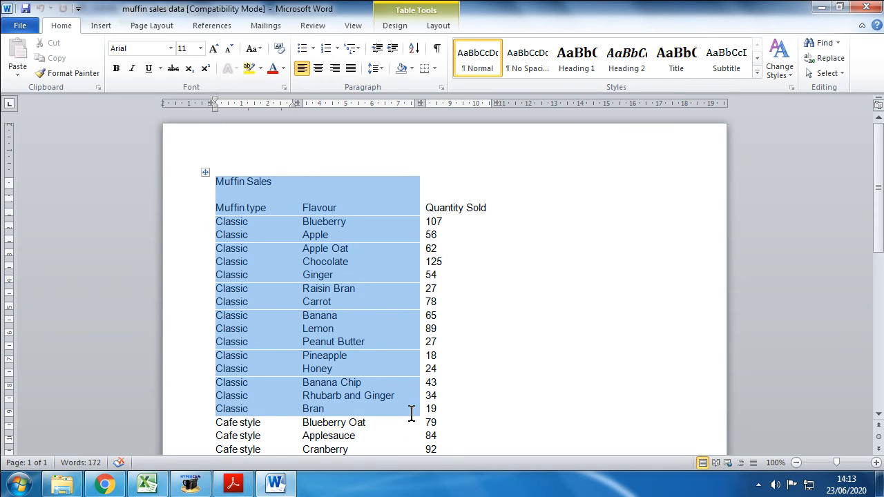
{"action": "left_click", "coordinate": [245, 174]}
{"action": "left_click", "coordinate": [241, 193]}
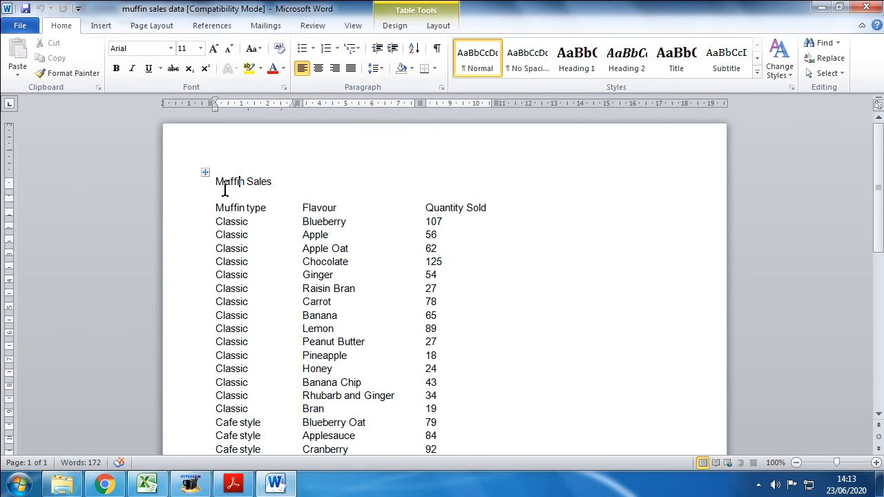
Step: Select the entire Muffin Sales table, including its title and all three columns, and copy it
{"action": "left_click_drag", "start_coordinate": [221, 182], "coordinate": [436, 333]}
{"action": "scroll", "coordinate": [389, 267], "scroll_direction": "up", "scroll_amount": 10}
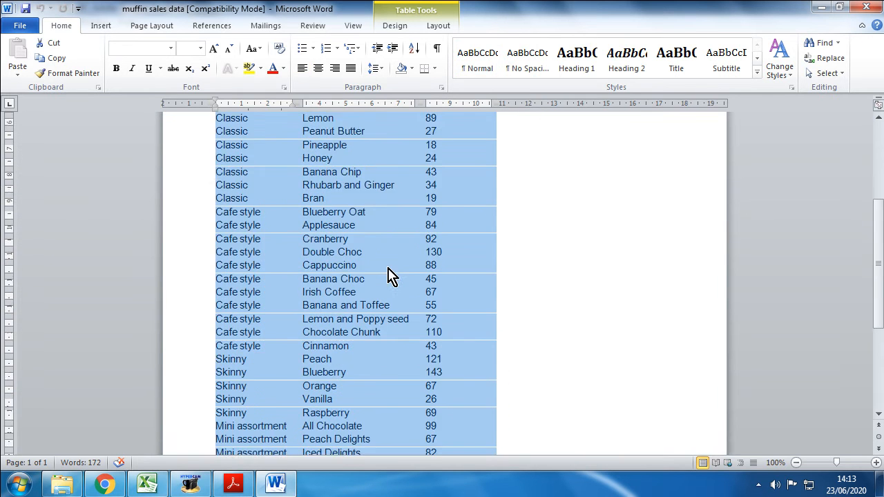
{"action": "right_click", "coordinate": [243, 177]}
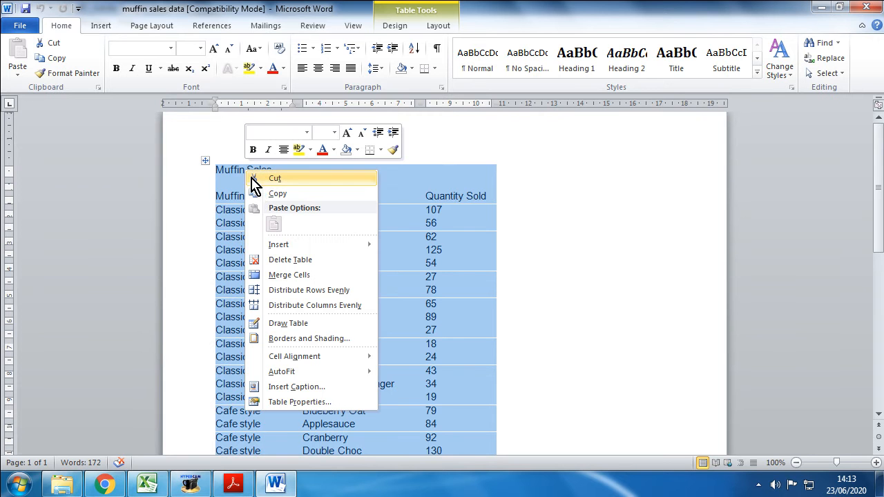
{"action": "left_click", "coordinate": [268, 192]}
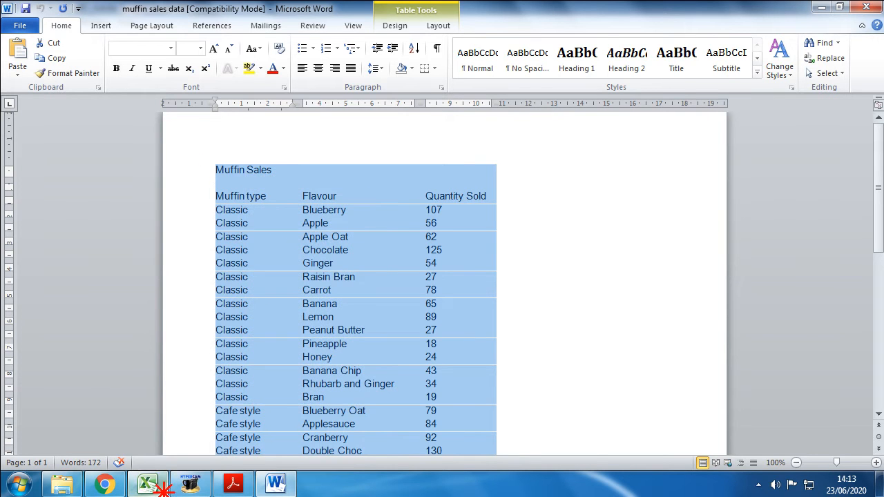
Step: Switch to Excel, close the old Book1 workbook without saving, and start Excel again with a blank workbook
{"action": "left_click", "coordinate": [147, 484]}
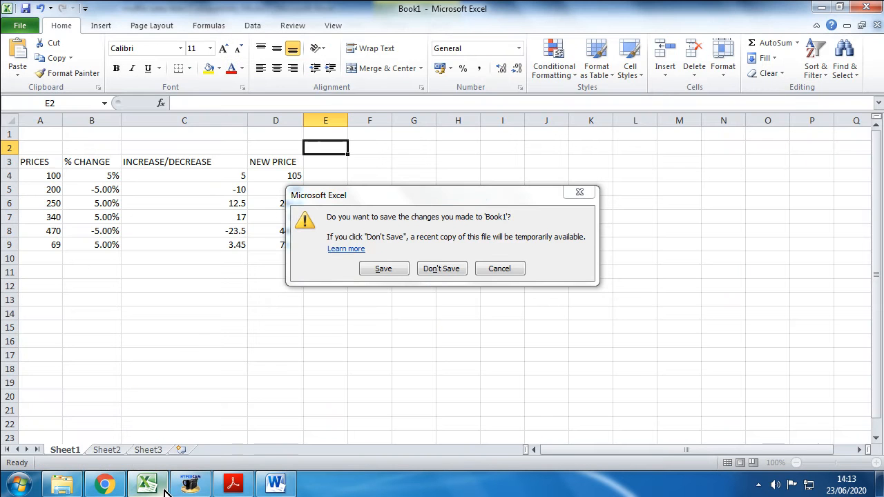
{"action": "left_click", "coordinate": [442, 269]}
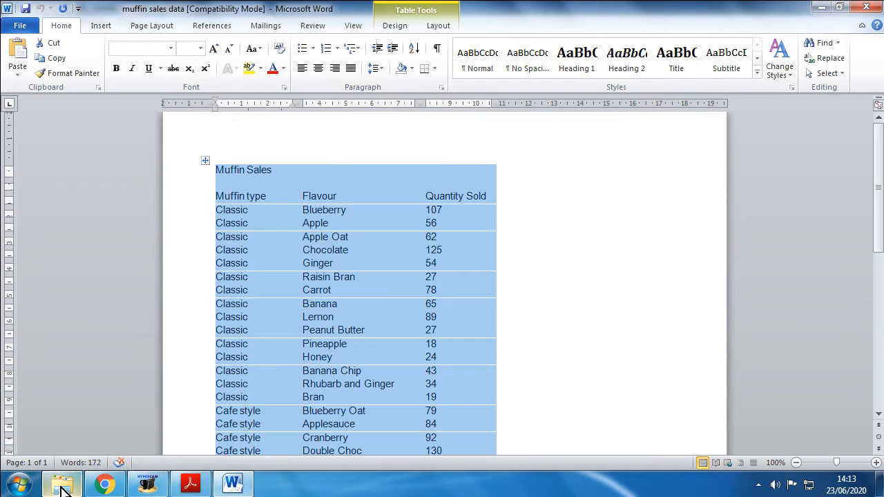
{"action": "left_click", "coordinate": [18, 485]}
{"action": "left_click", "coordinate": [73, 161]}
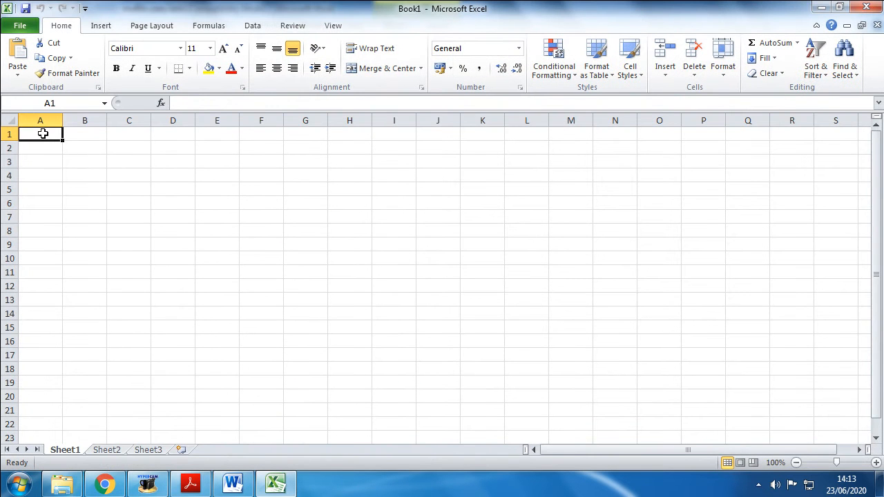
Step: Paste the copied muffin table at cell A1 and widen columns A to C so each entry fits on one line
{"action": "right_click", "coordinate": [42, 134]}
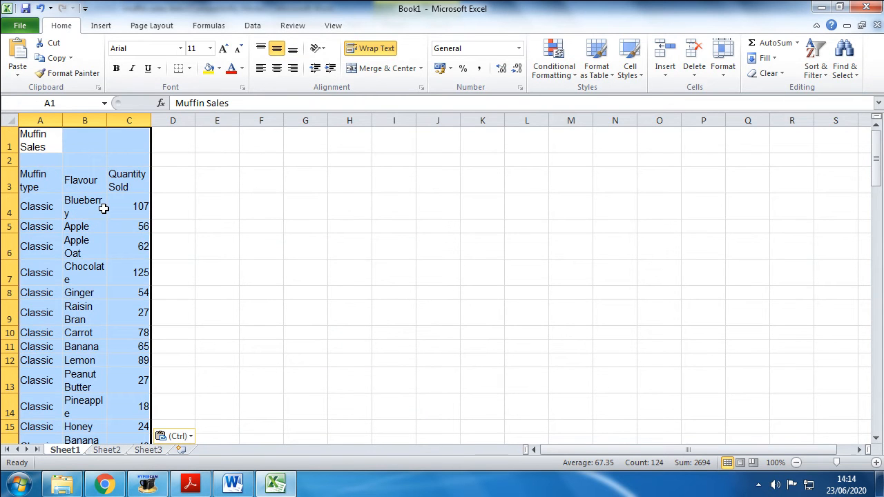
{"action": "left_click_drag", "start_coordinate": [62, 119], "coordinate": [261, 125]}
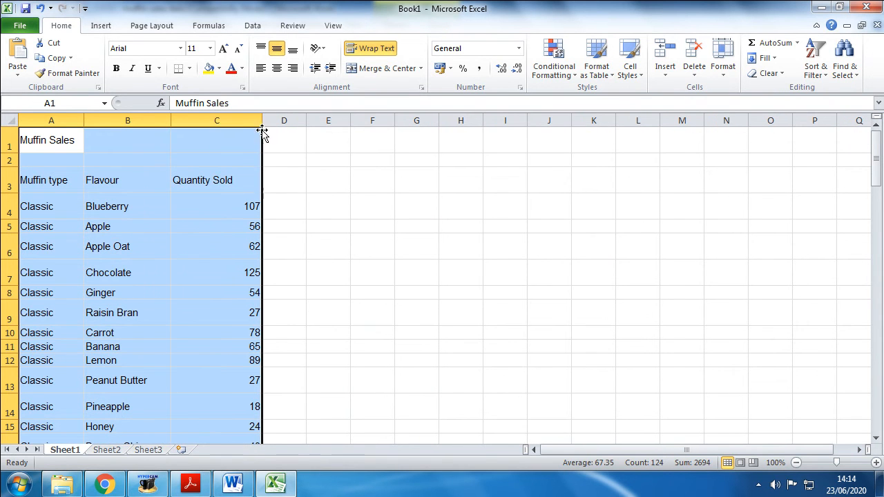
Step: Check the pasted muffin rows, and undo the column widening and the paste to return to an empty sheet
{"action": "scroll", "coordinate": [207, 237], "scroll_direction": "down", "scroll_amount": 7}
{"action": "scroll", "coordinate": [202, 237], "scroll_direction": "down", "scroll_amount": 8}
{"action": "scroll", "coordinate": [200, 237], "scroll_direction": "up", "scroll_amount": 11}
{"action": "scroll", "coordinate": [197, 237], "scroll_direction": "up", "scroll_amount": 4}
{"action": "scroll", "coordinate": [57, 312], "scroll_direction": "down", "scroll_amount": 8}
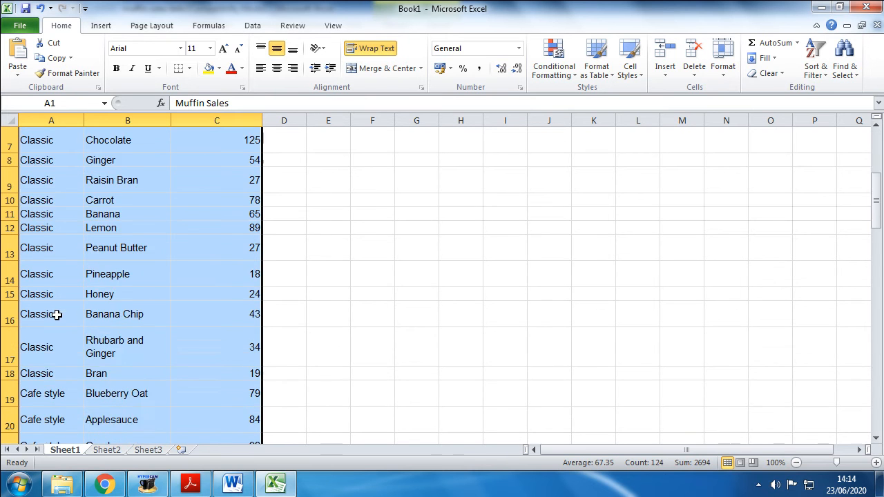
{"action": "scroll", "coordinate": [55, 312], "scroll_direction": "down", "scroll_amount": 2}
{"action": "scroll", "coordinate": [56, 312], "scroll_direction": "up", "scroll_amount": 6}
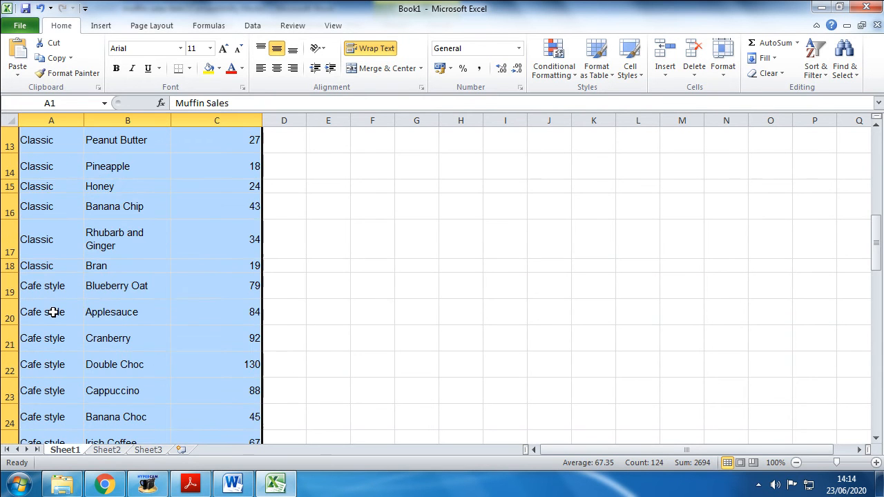
{"action": "left_click", "coordinate": [40, 8]}
{"action": "left_click", "coordinate": [41, 9]}
{"action": "left_click", "coordinate": [40, 9]}
{"action": "left_click", "coordinate": [40, 8]}
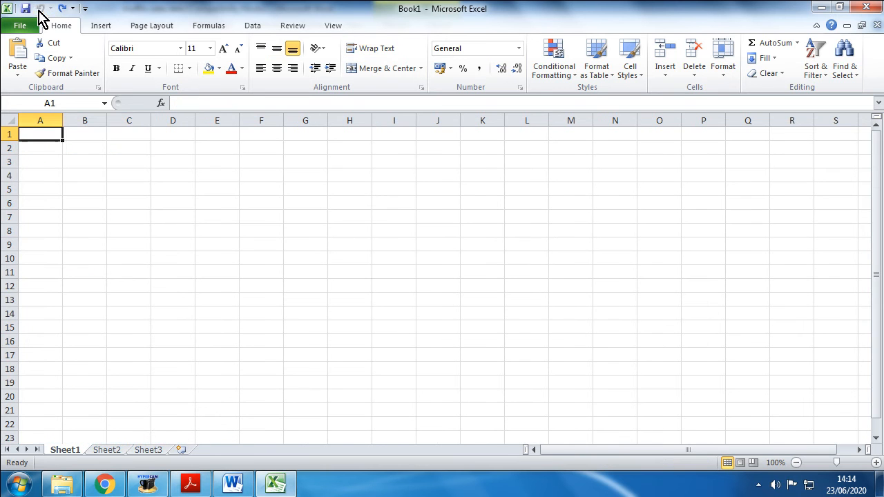
Step: Paste the muffin table at cell A1 matching the destination formatting, and widen columns A to C to fit their entries
{"action": "right_click", "coordinate": [41, 140]}
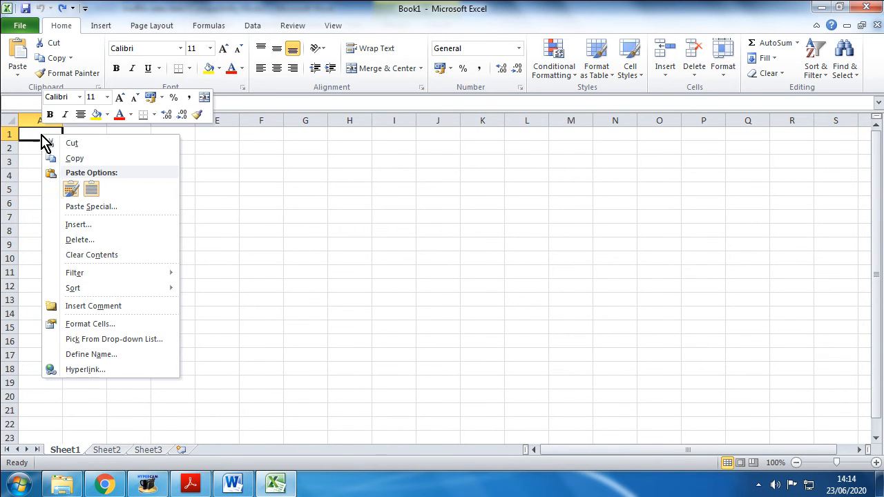
{"action": "left_click", "coordinate": [90, 190]}
{"action": "left_click", "coordinate": [90, 190]}
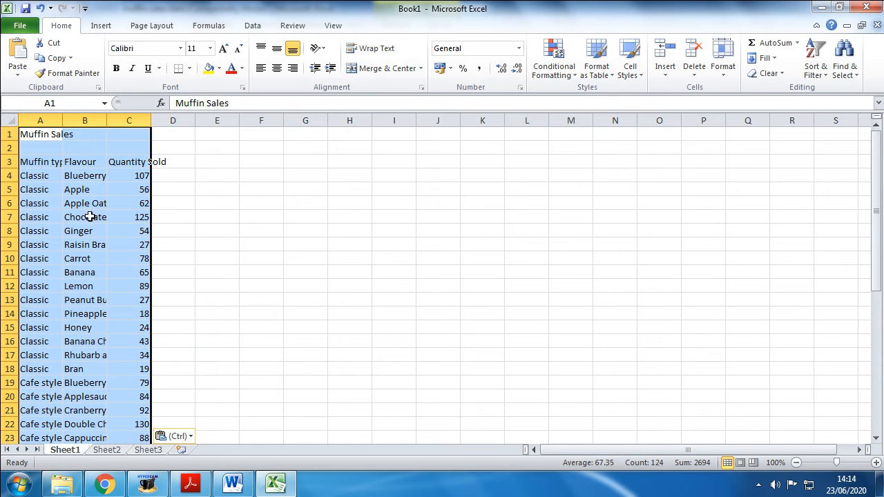
{"action": "left_click_drag", "start_coordinate": [62, 122], "coordinate": [263, 121]}
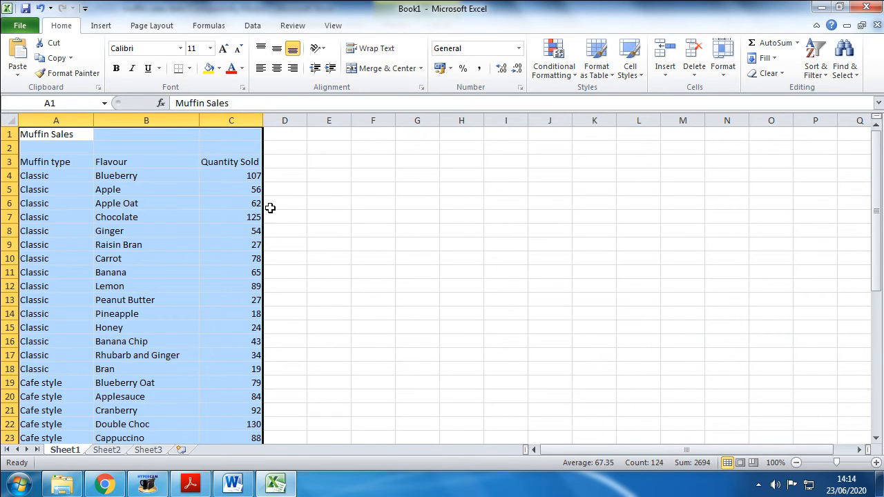
{"action": "left_click", "coordinate": [286, 160]}
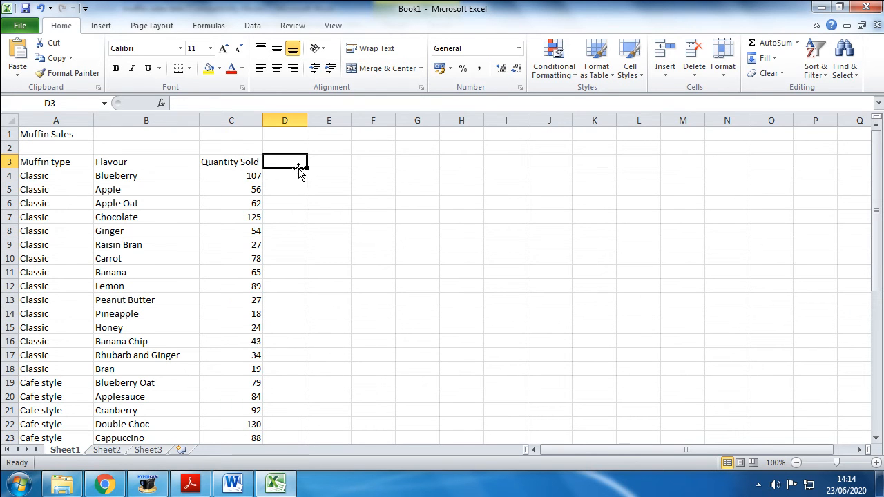
Step: Close the muffin sales Word document, check the income instruction in the tasks PDF, and return to the Excel workbook
{"action": "mouse_move", "coordinate": [193, 489]}
{"action": "left_click", "coordinate": [233, 483]}
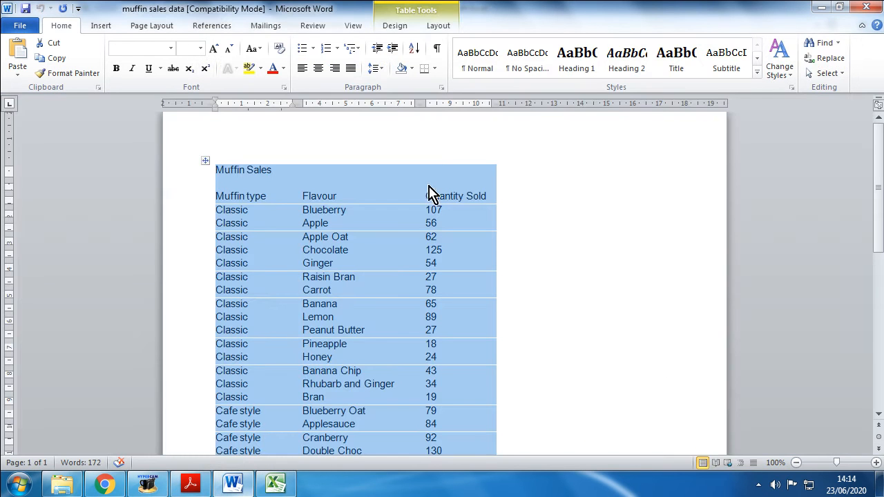
{"action": "left_click", "coordinate": [867, 8]}
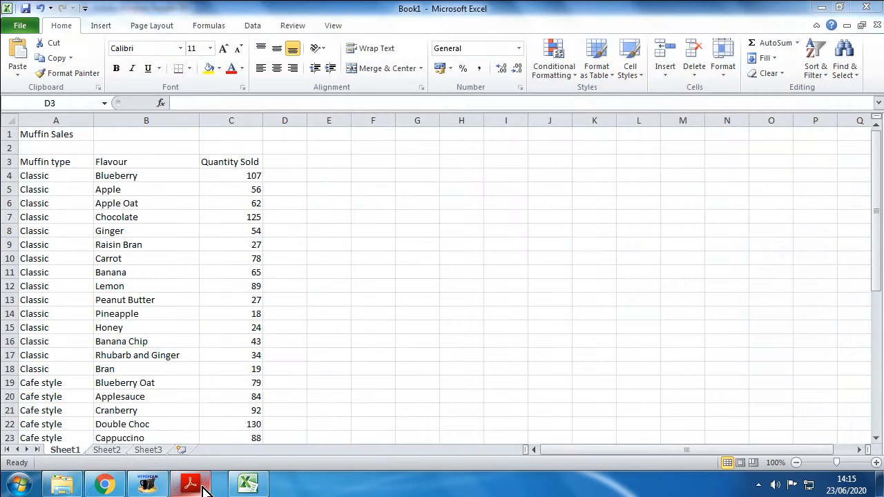
{"action": "left_click", "coordinate": [193, 484]}
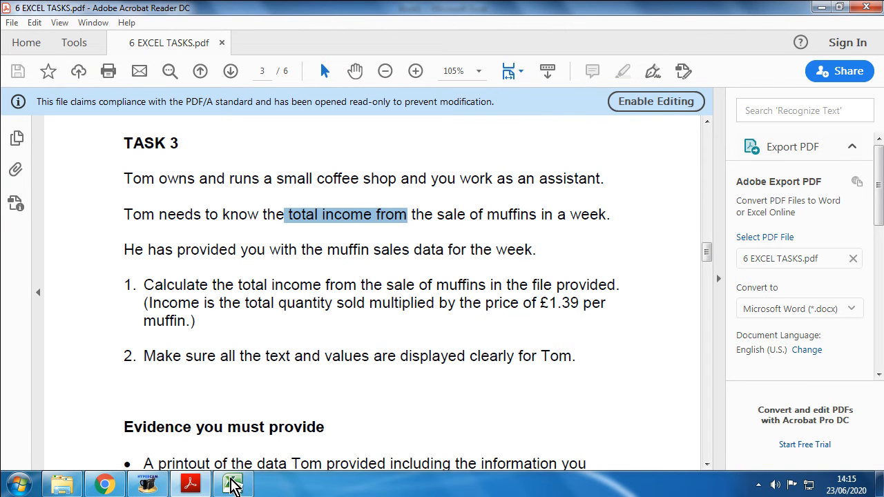
{"action": "left_click", "coordinate": [231, 487]}
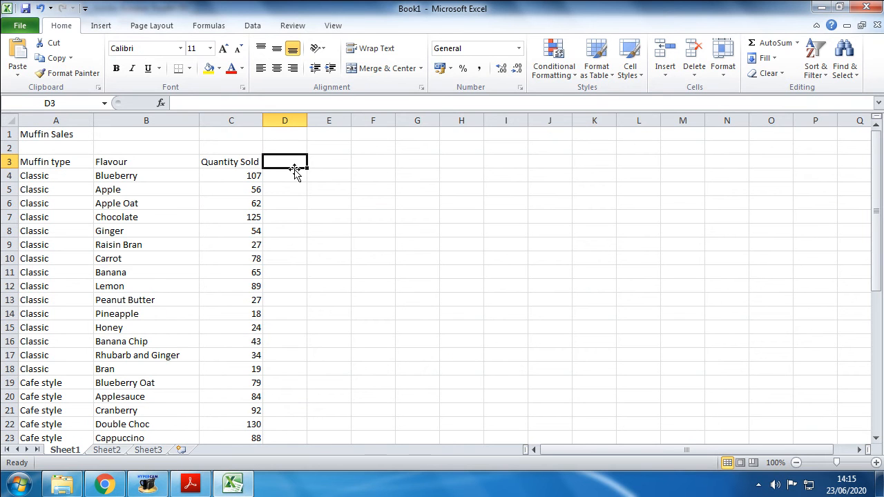
Step: Add the heading Price in cell D3 and enter 1.39 below it in D4
{"action": "type", "text": "pR"}
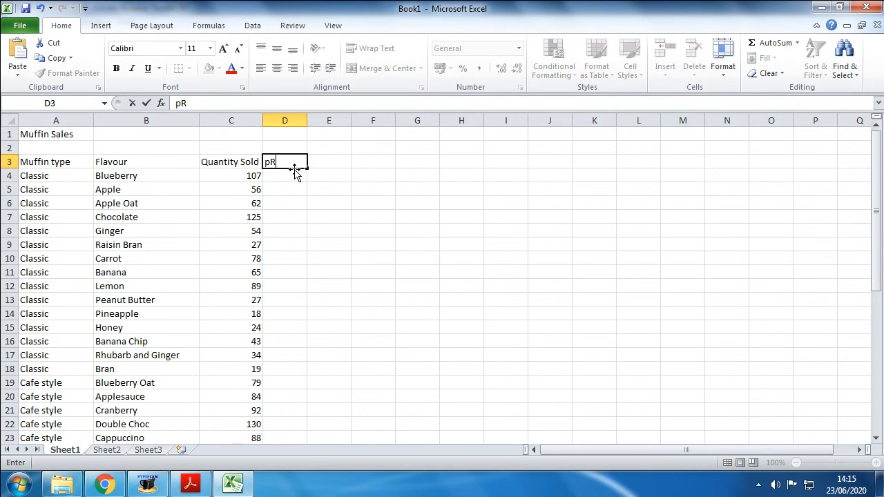
{"action": "type", "text": "ICE"}
{"action": "key", "text": "Return"}
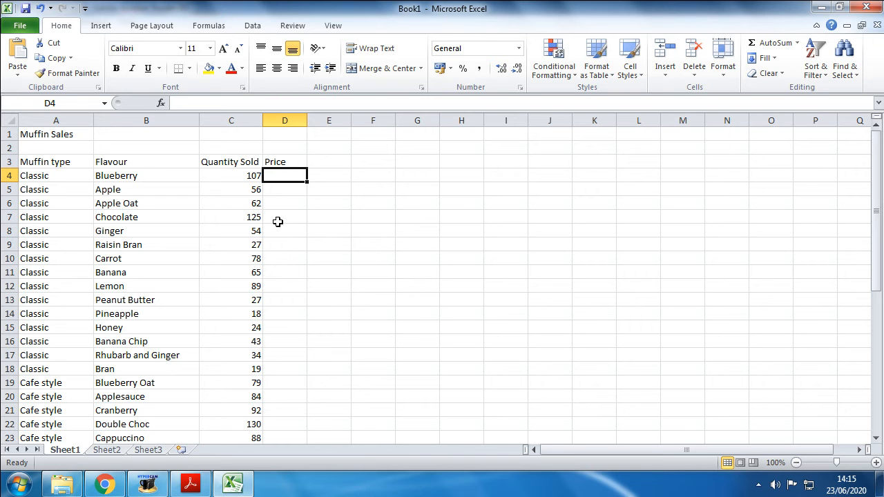
{"action": "left_click", "coordinate": [279, 172]}
{"action": "type", "text": "1."}
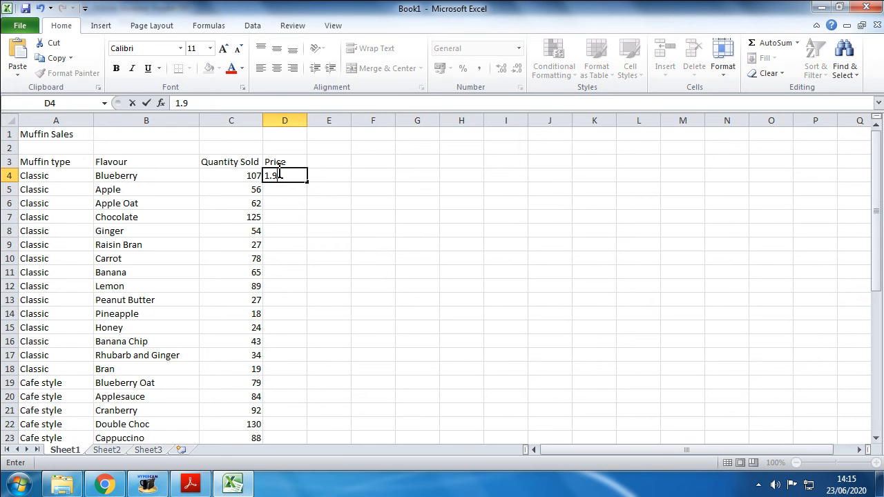
{"action": "type", "text": "39"}
{"action": "key", "text": "Return"}
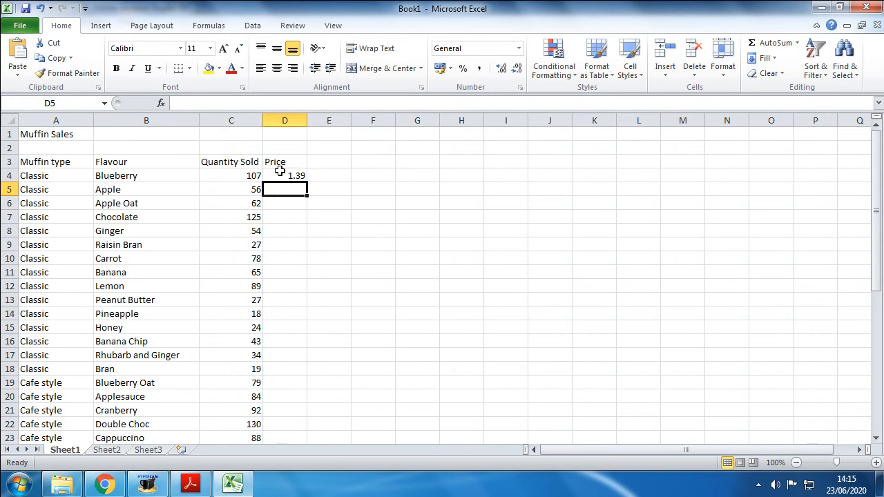
Step: Copy the price in D4 to every remaining muffin row, D5 to D43
{"action": "left_click", "coordinate": [304, 176]}
{"action": "left_click_drag", "start_coordinate": [308, 181], "coordinate": [286, 406]}
{"action": "right_click", "coordinate": [304, 180]}
{"action": "left_click", "coordinate": [320, 200]}
{"action": "right_click", "coordinate": [286, 406]}
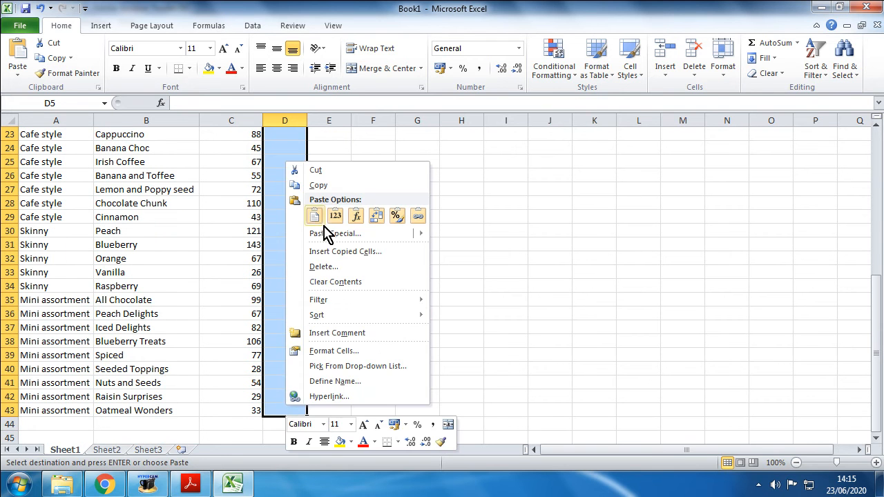
{"action": "left_click", "coordinate": [315, 216]}
{"action": "scroll", "coordinate": [299, 275], "scroll_direction": "down", "scroll_amount": 2}
{"action": "scroll", "coordinate": [299, 275], "scroll_direction": "up", "scroll_amount": 2}
{"action": "left_click", "coordinate": [256, 203]}
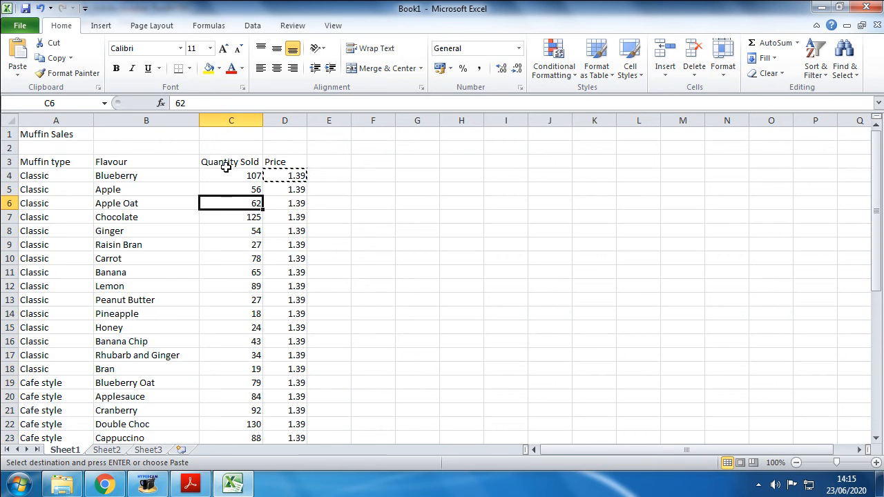
Step: Add the heading Income in cell E3
{"action": "left_click", "coordinate": [327, 159]}
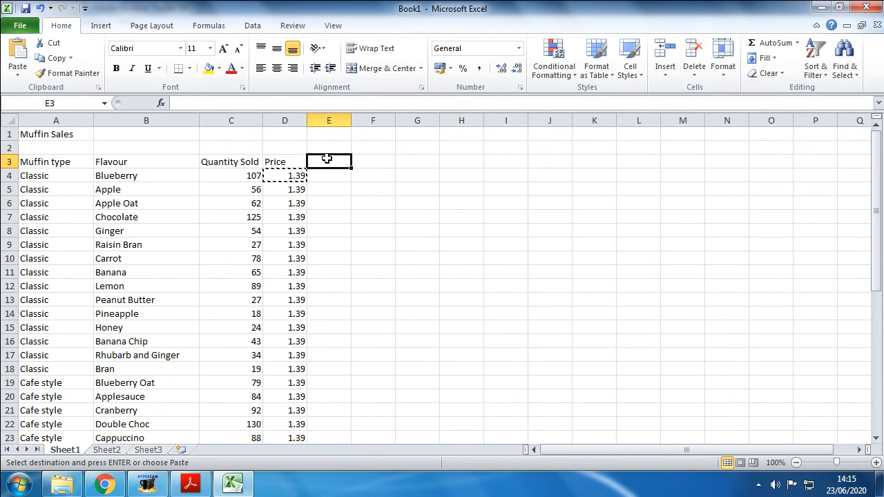
{"action": "type", "text": "In"}
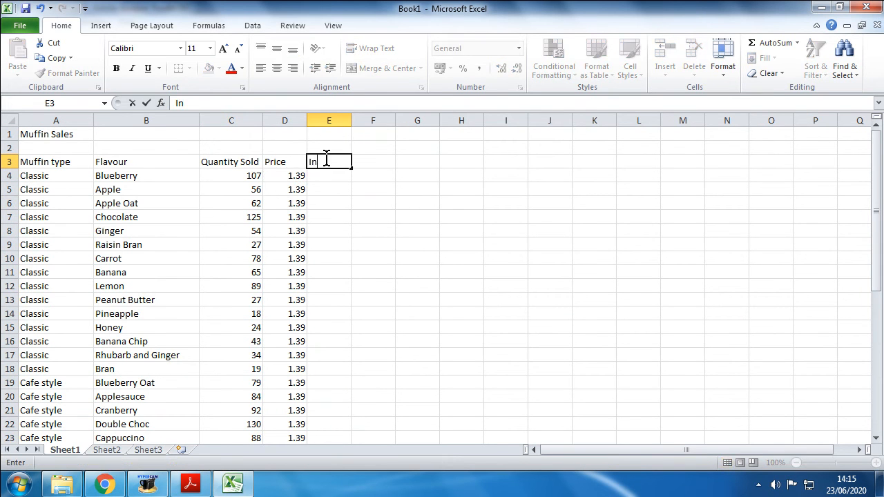
{"action": "type", "text": "come"}
{"action": "key", "text": "Return"}
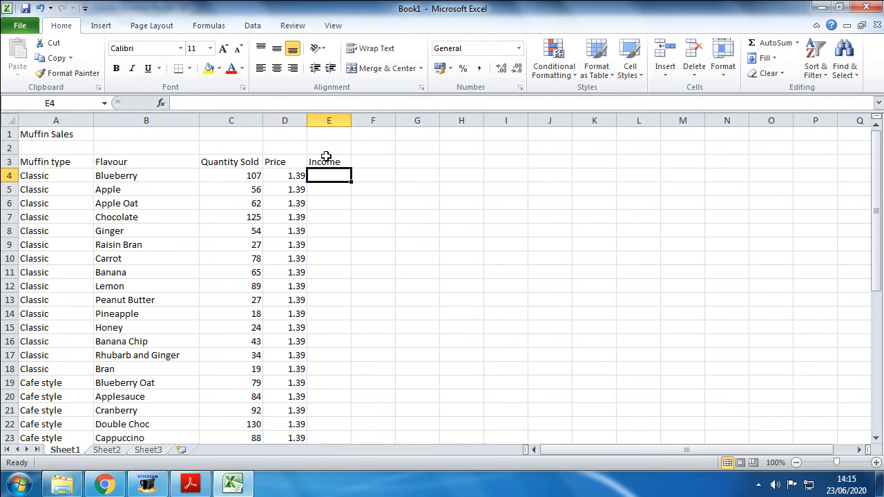
Step: Calculate the Blueberry muffin income in E4 with the formula =C4*D4
{"action": "type", "text": "="}
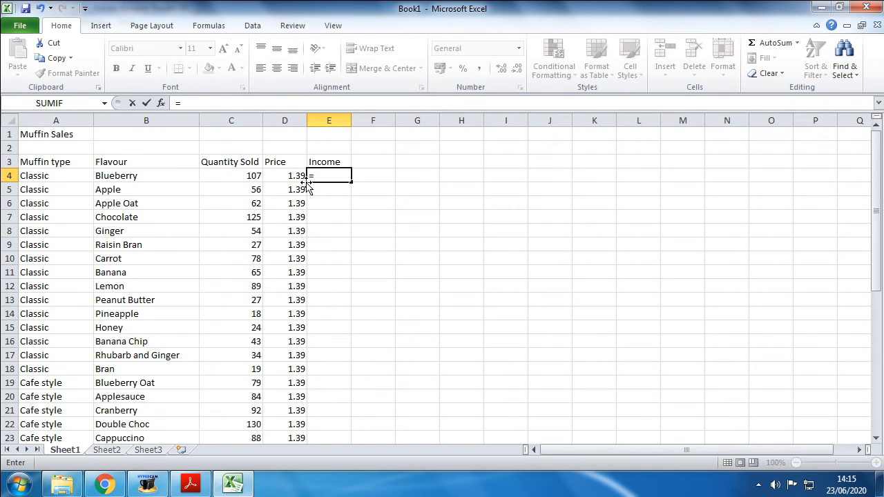
{"action": "left_click", "coordinate": [243, 181]}
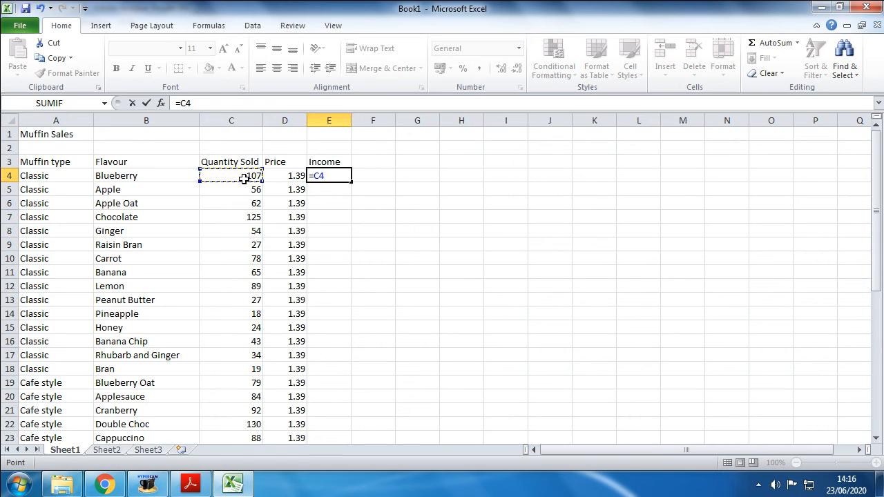
{"action": "type", "text": "*"}
{"action": "left_click", "coordinate": [287, 178]}
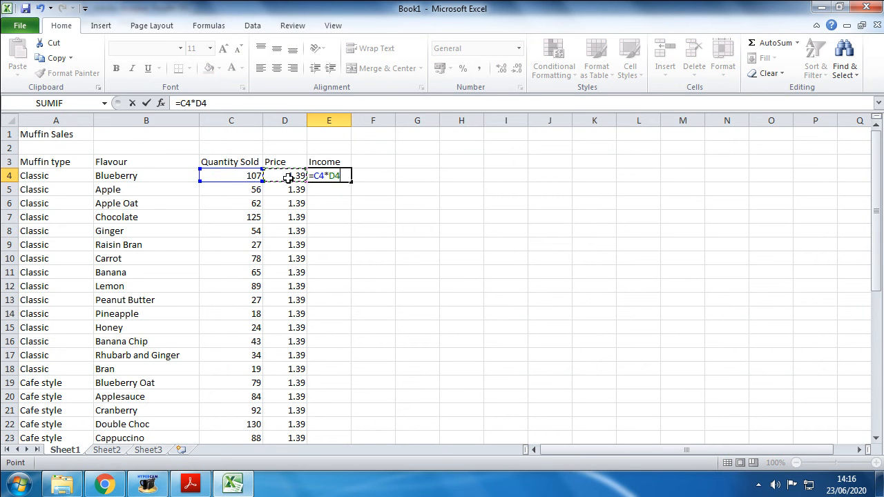
{"action": "key", "text": "Return"}
Step: Copy the income formula in E4 to the remaining muffin rows, E5 to E43
{"action": "left_click", "coordinate": [348, 175]}
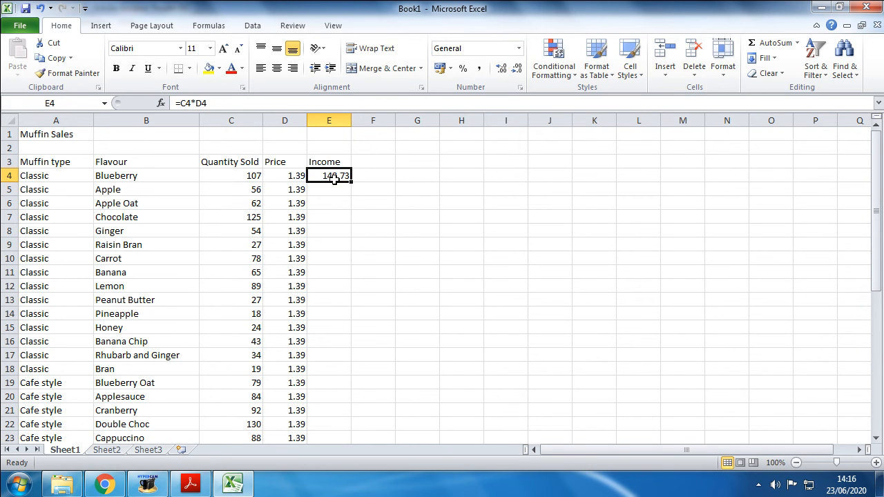
{"action": "right_click", "coordinate": [330, 178]}
{"action": "left_click", "coordinate": [363, 199]}
{"action": "left_click_drag", "start_coordinate": [329, 189], "coordinate": [332, 408]}
{"action": "right_click", "coordinate": [332, 407]}
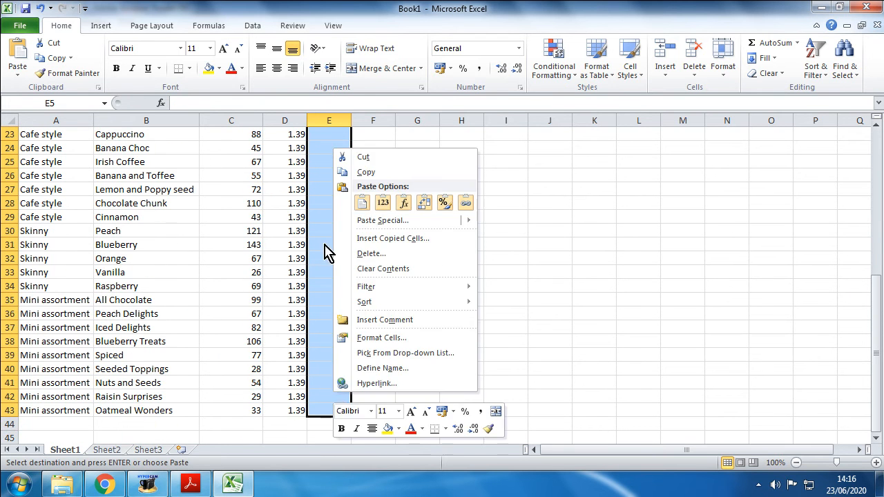
{"action": "left_click", "coordinate": [357, 203]}
{"action": "scroll", "coordinate": [349, 297], "scroll_direction": "down", "scroll_amount": 11}
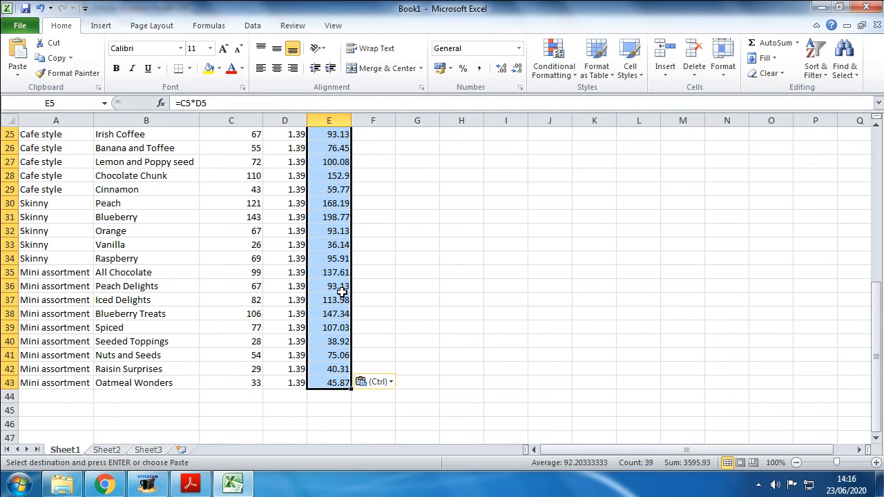
Step: Label cell D45 as total and add up the income column in E45 with =sum(E4:E43)
{"action": "left_click", "coordinate": [284, 289]}
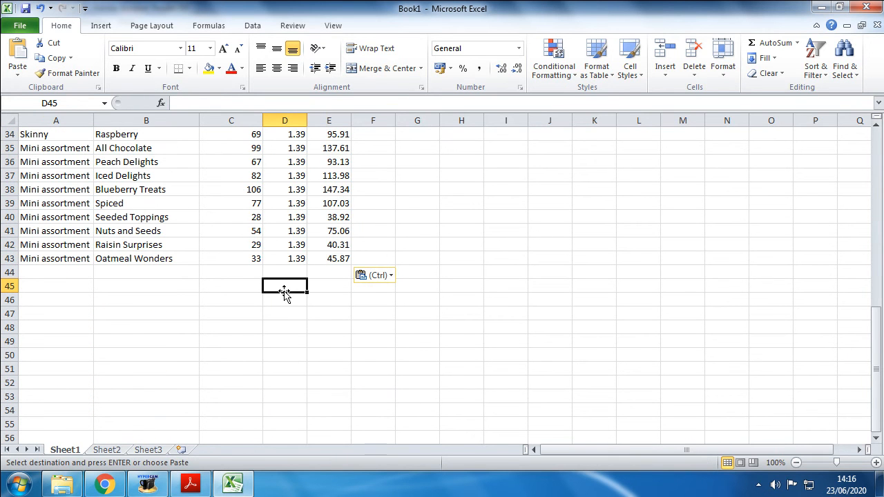
{"action": "type", "text": "total"}
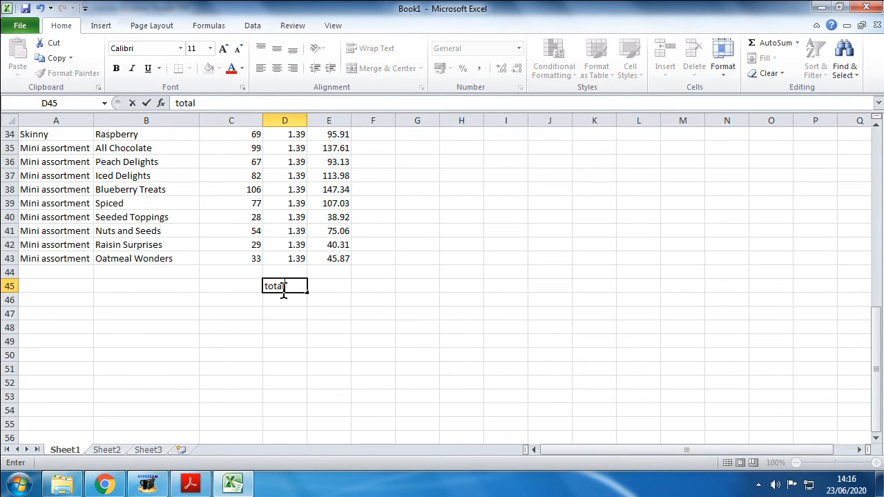
{"action": "left_click", "coordinate": [326, 286]}
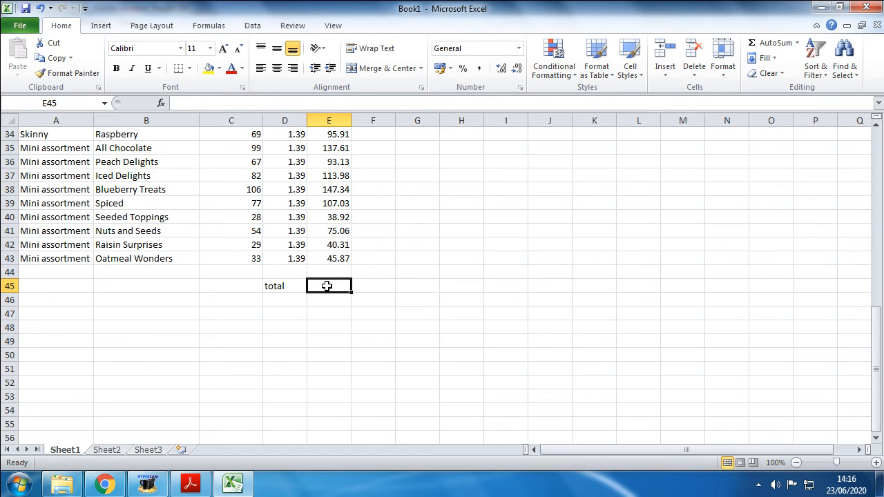
{"action": "type", "text": "=sum("}
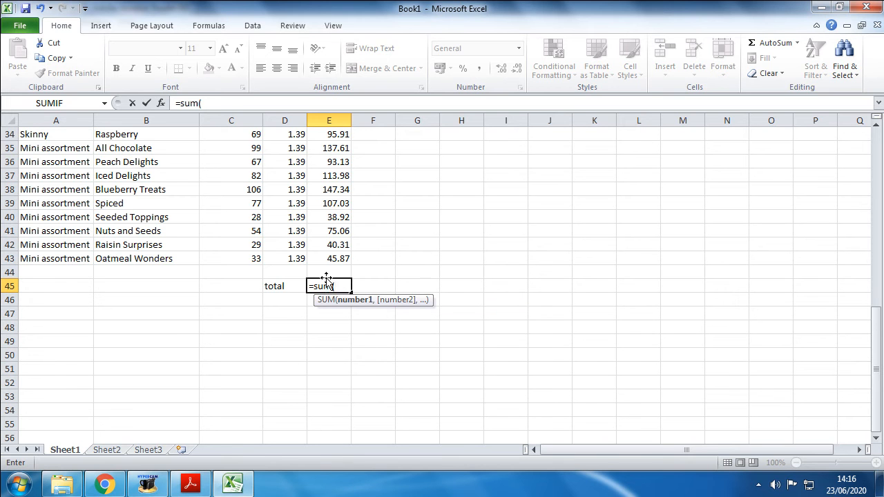
{"action": "left_click_drag", "start_coordinate": [329, 259], "coordinate": [330, 163]}
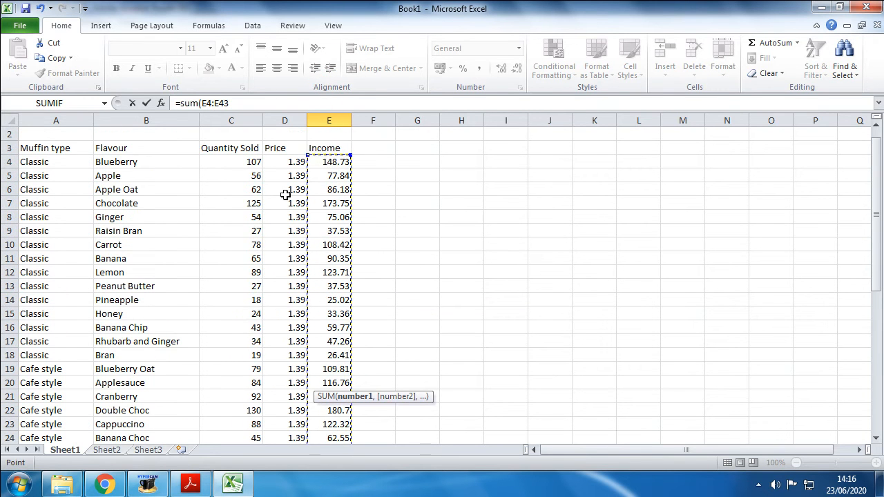
{"action": "type", "text": ")"}
{"action": "scroll", "coordinate": [297, 233], "scroll_direction": "down", "scroll_amount": 11}
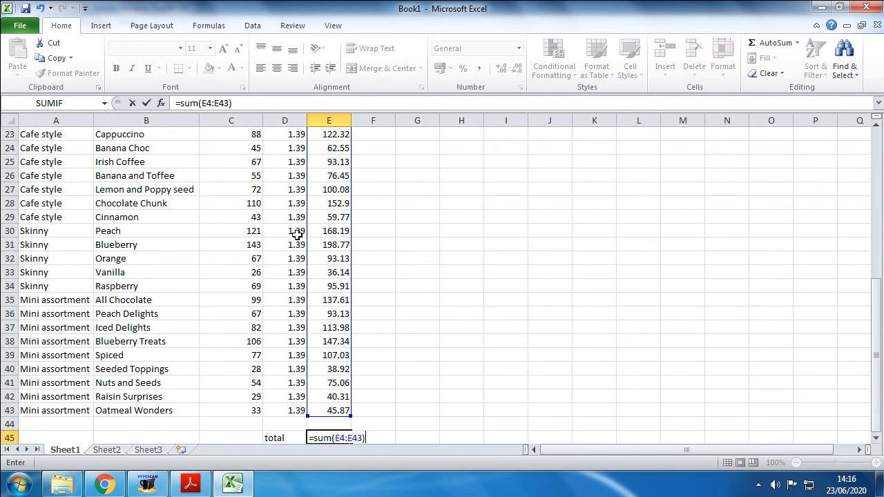
{"action": "key", "text": "Return"}
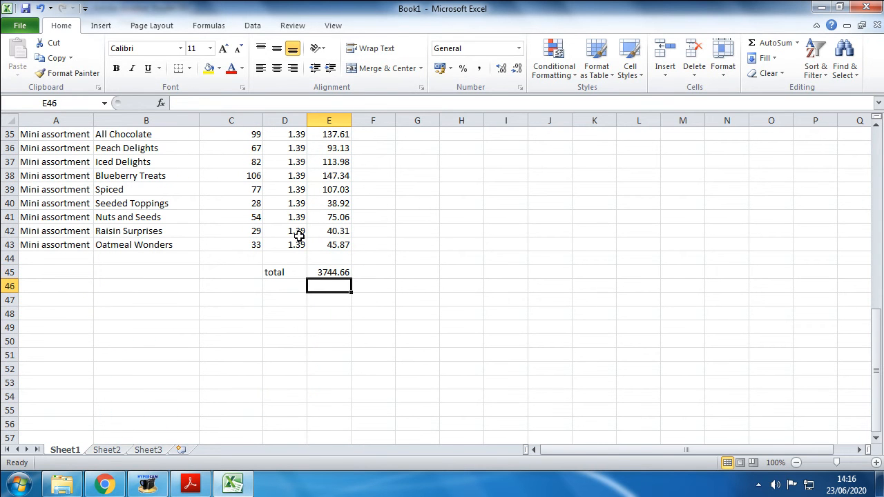
Step: Format the income total in E45 as Currency with the £ symbol and 2 decimal places
{"action": "left_click", "coordinate": [328, 274]}
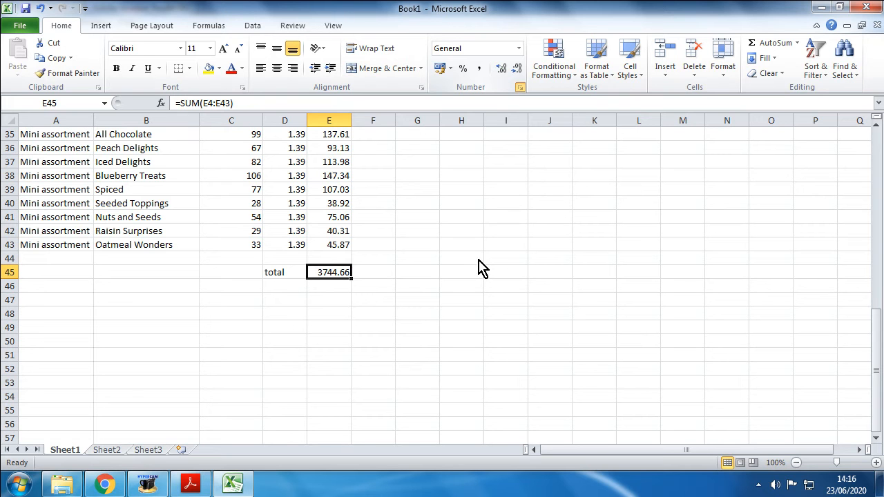
{"action": "left_click", "coordinate": [520, 88]}
{"action": "left_click", "coordinate": [550, 187]}
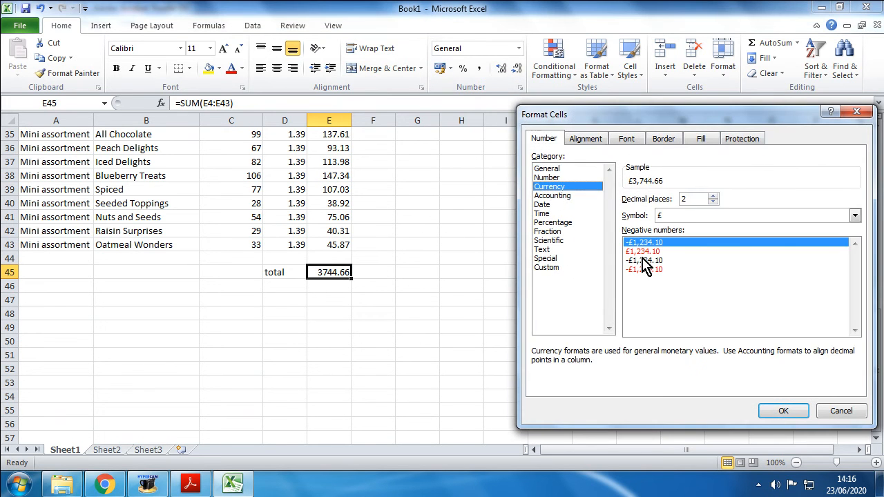
{"action": "left_click", "coordinate": [767, 410]}
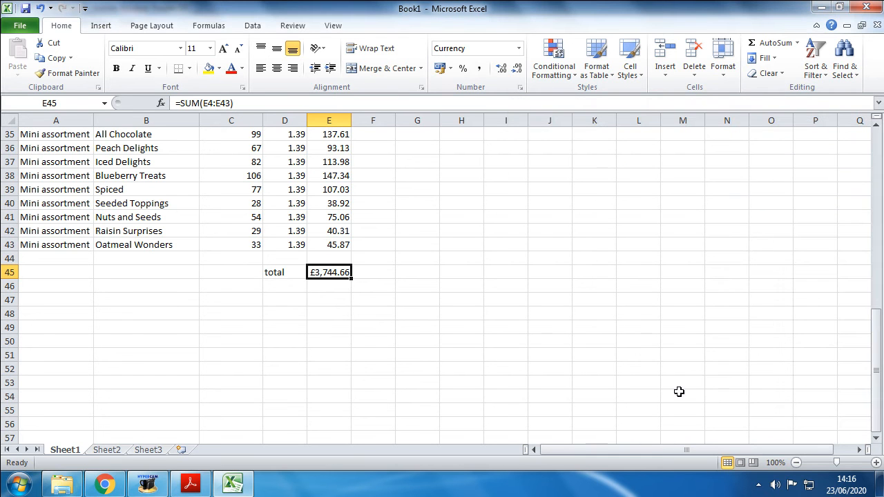
Step: Format the muffin income values in E4 to E43 as Currency
{"action": "left_click_drag", "start_coordinate": [341, 246], "coordinate": [319, 162]}
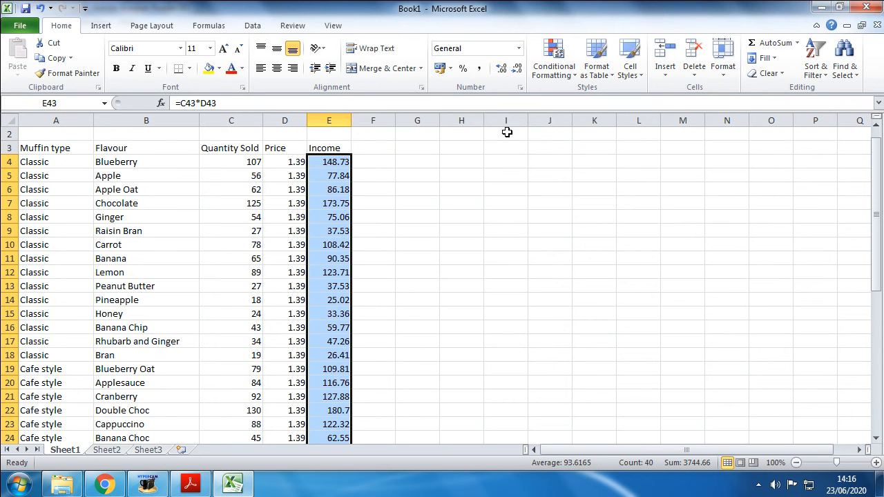
{"action": "left_click", "coordinate": [522, 88]}
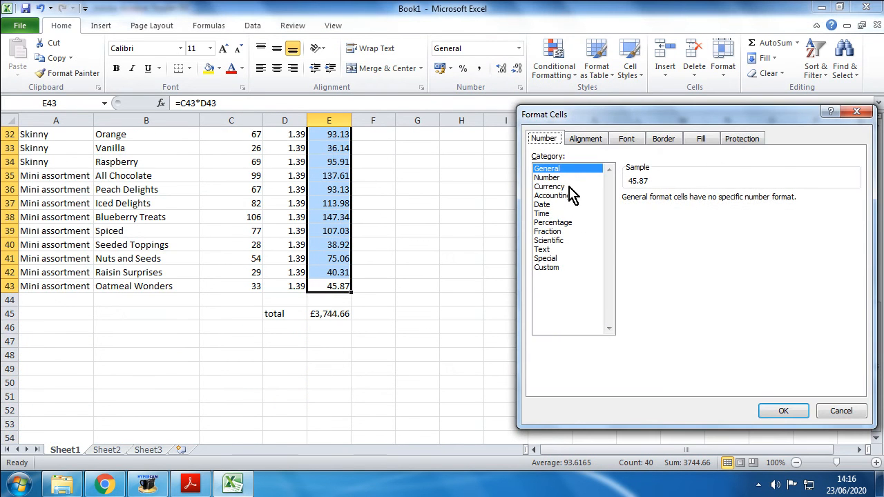
{"action": "left_click", "coordinate": [573, 187]}
{"action": "left_click", "coordinate": [781, 411]}
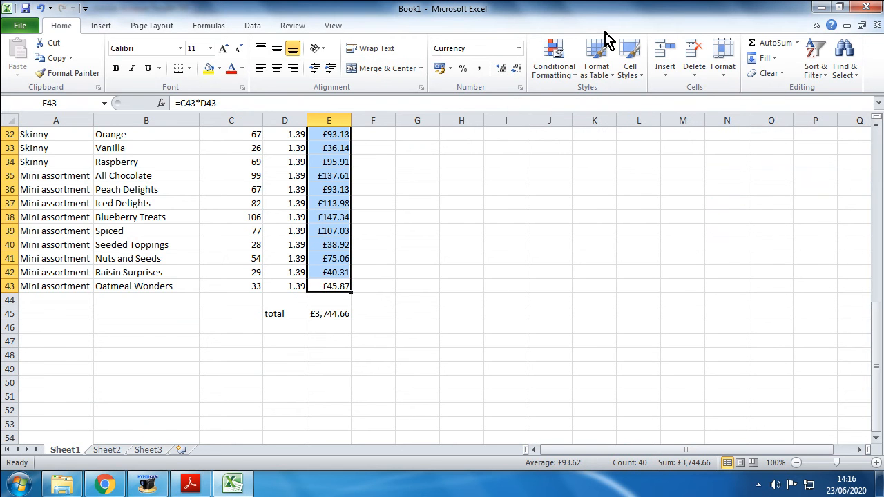
{"action": "scroll", "coordinate": [381, 224], "scroll_direction": "up", "scroll_amount": 10}
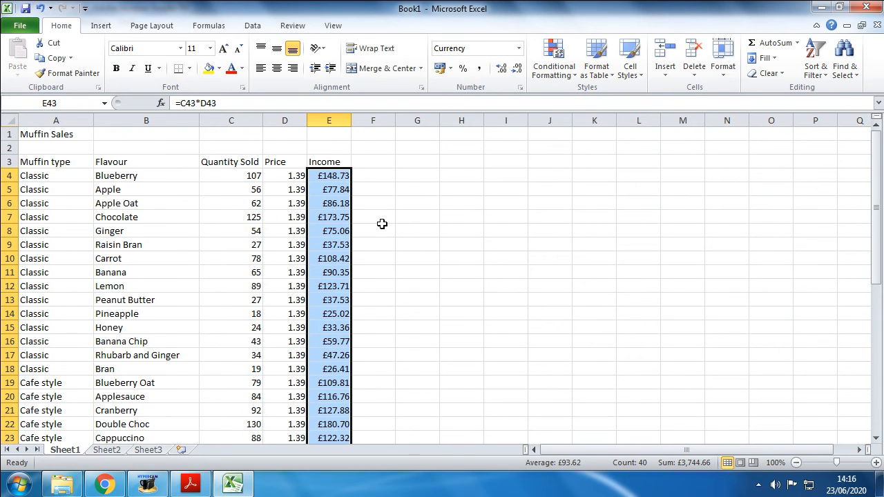
{"action": "scroll", "coordinate": [382, 224], "scroll_direction": "down", "scroll_amount": 9}
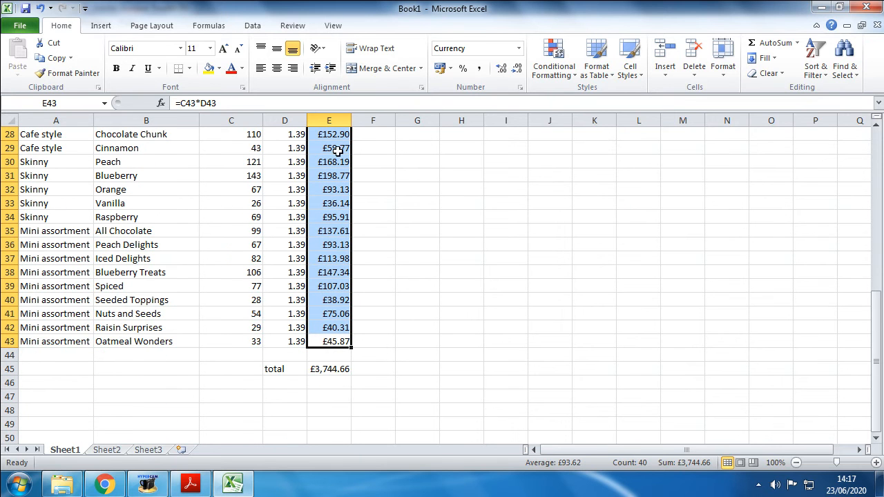
Step: Clear the total label and the income total from cells D45 and E45
{"action": "left_click", "coordinate": [328, 371]}
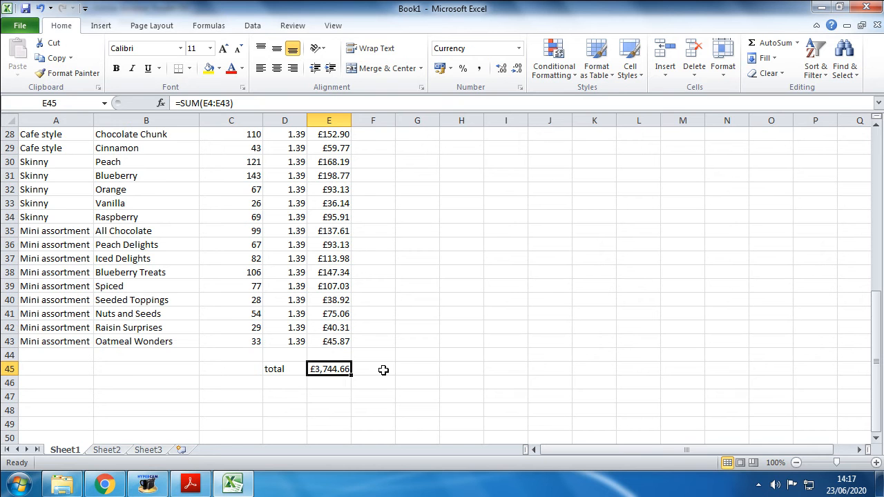
{"action": "scroll", "coordinate": [320, 275], "scroll_direction": "up", "scroll_amount": 6}
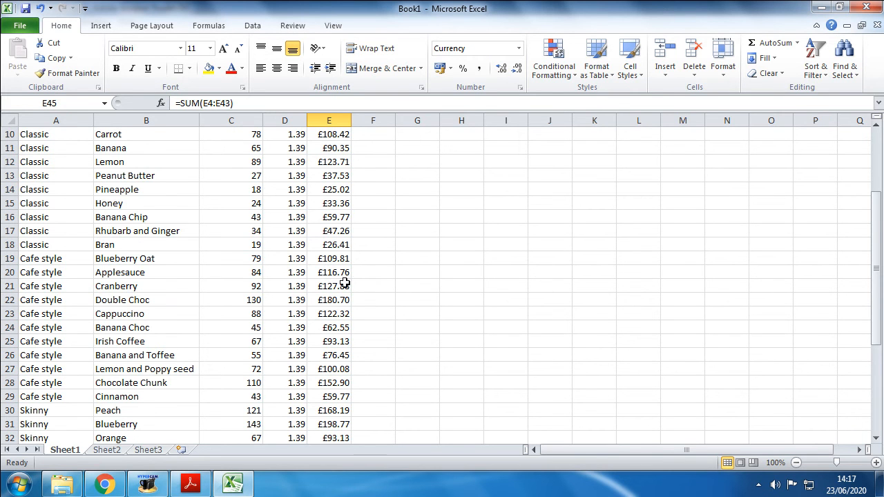
{"action": "scroll", "coordinate": [324, 276], "scroll_direction": "up", "scroll_amount": 3}
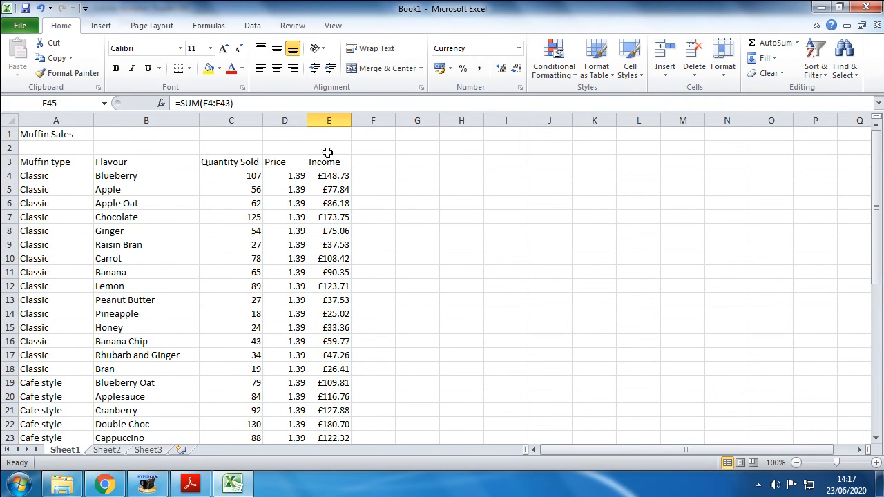
{"action": "scroll", "coordinate": [325, 254], "scroll_direction": "down", "scroll_amount": 13}
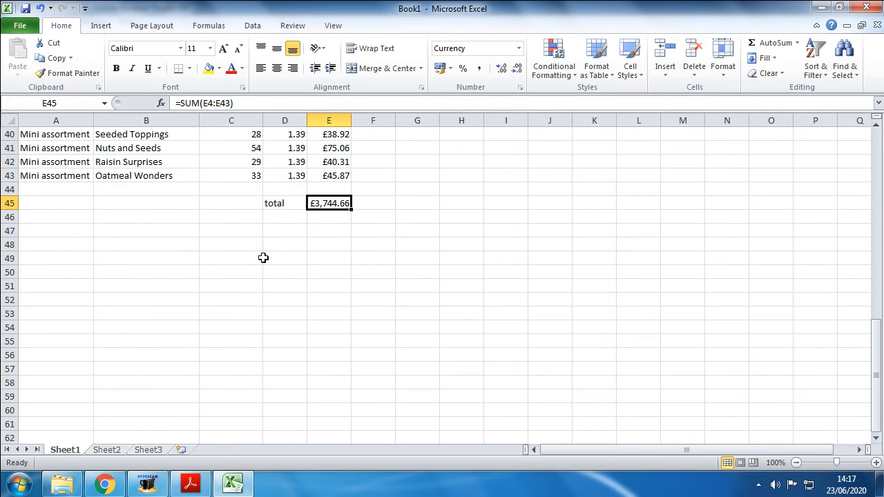
{"action": "left_click_drag", "start_coordinate": [284, 199], "coordinate": [343, 204]}
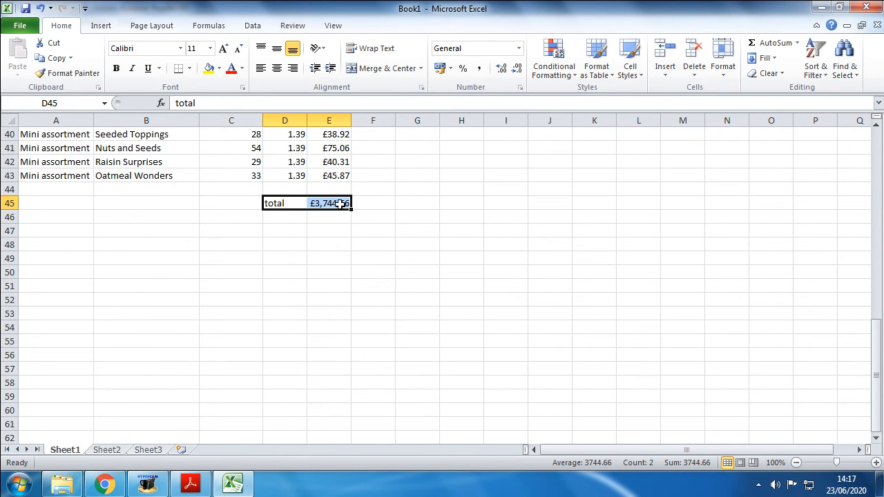
{"action": "right_click", "coordinate": [328, 205]}
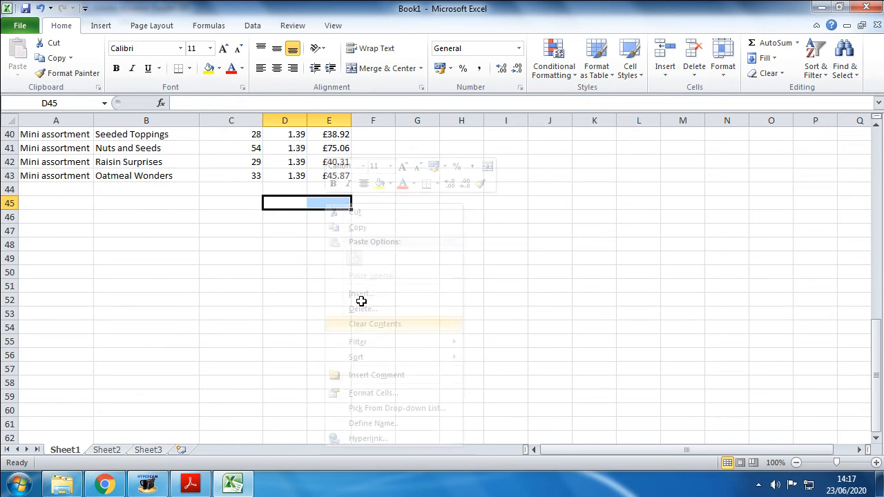
{"action": "left_click", "coordinate": [401, 325]}
Step: Clear the contents of the whole Income column, column E
{"action": "scroll", "coordinate": [339, 232], "scroll_direction": "up", "scroll_amount": 11}
{"action": "left_click", "coordinate": [328, 115]}
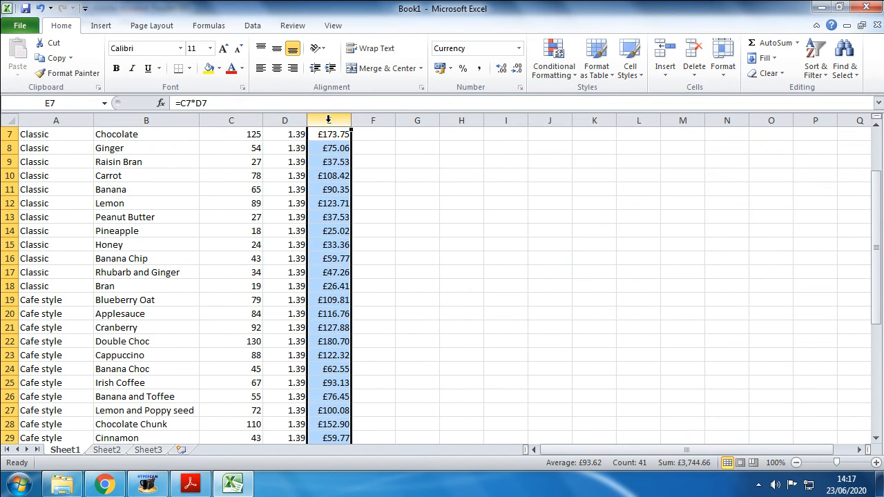
{"action": "right_click", "coordinate": [329, 123]}
{"action": "left_click", "coordinate": [348, 244]}
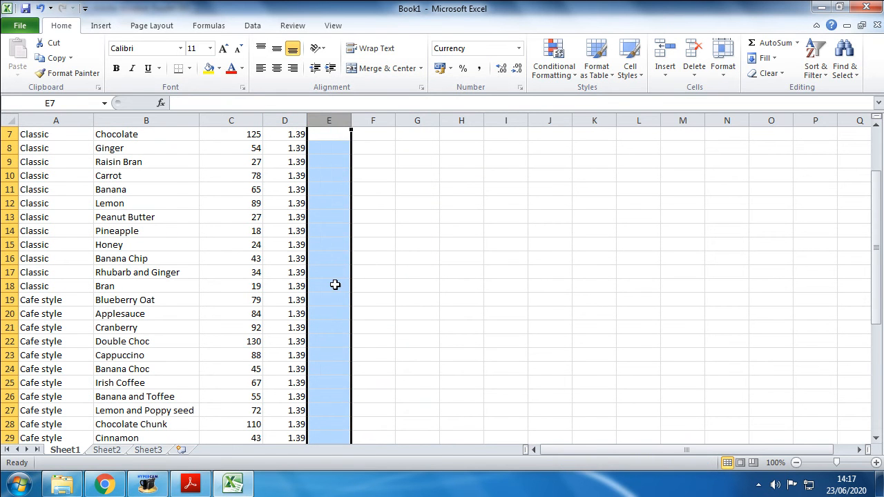
{"action": "scroll", "coordinate": [339, 280], "scroll_direction": "up", "scroll_amount": 2}
{"action": "left_click", "coordinate": [325, 163]}
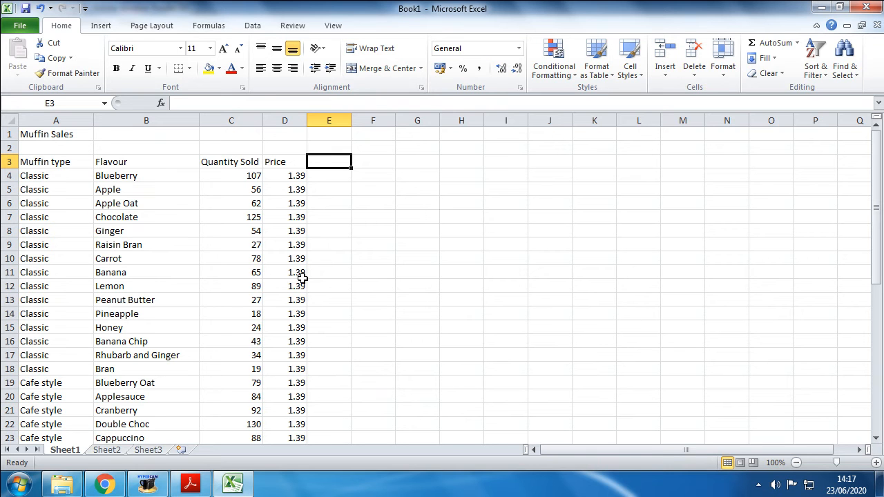
{"action": "left_click", "coordinate": [284, 177]}
{"action": "left_click", "coordinate": [314, 175]}
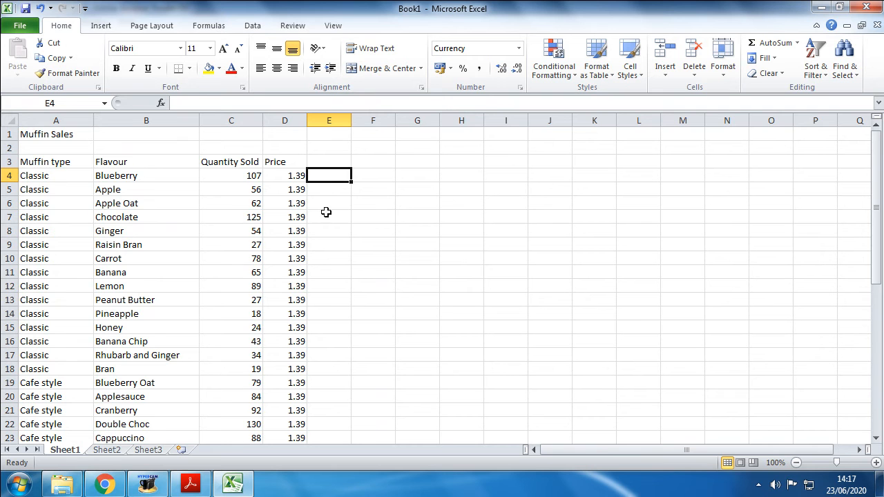
{"action": "scroll", "coordinate": [315, 342], "scroll_direction": "down", "scroll_amount": 11}
{"action": "left_click", "coordinate": [329, 288]}
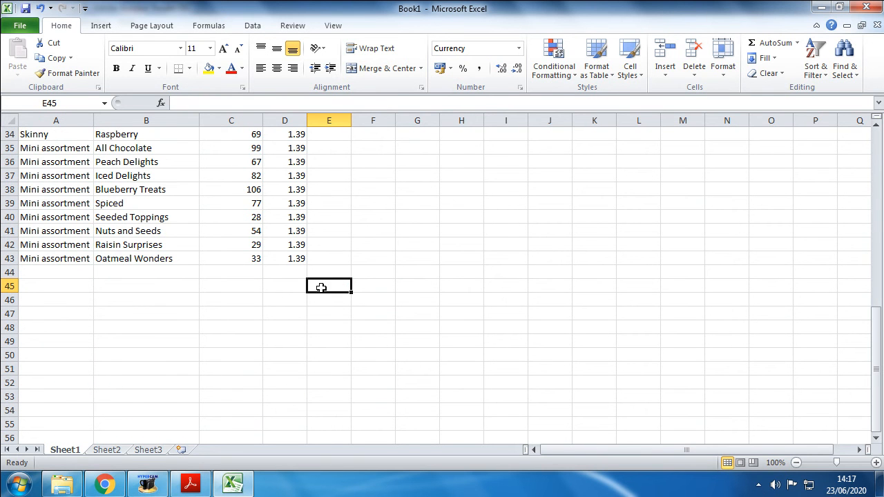
{"action": "scroll", "coordinate": [291, 270], "scroll_direction": "up", "scroll_amount": 11}
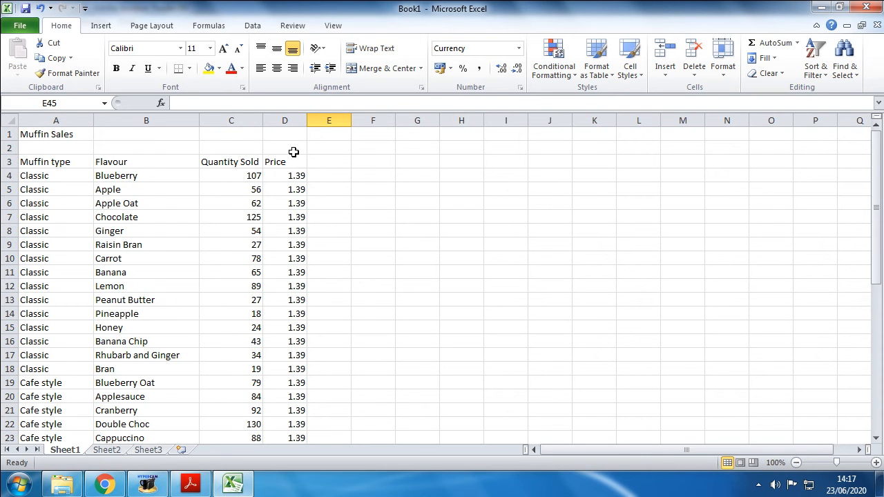
Step: Delete the Price column, column D, from the sheet
{"action": "left_click", "coordinate": [289, 118]}
{"action": "right_click", "coordinate": [290, 119]}
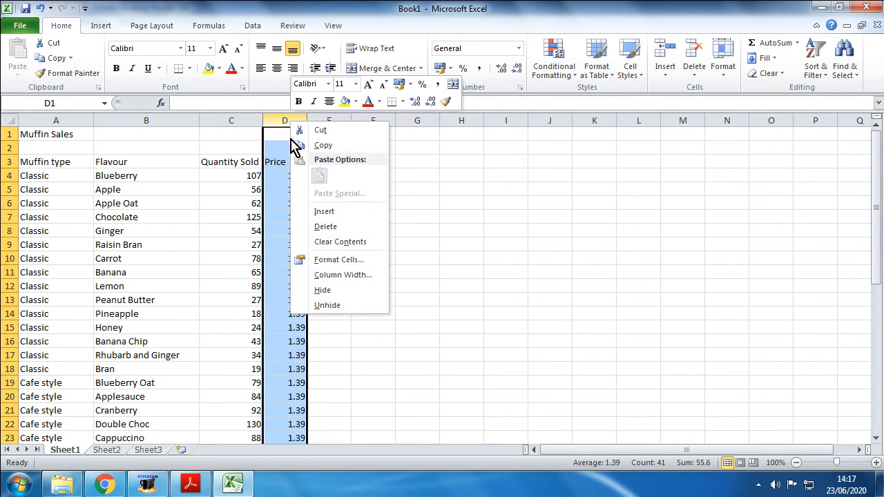
{"action": "left_click", "coordinate": [326, 228]}
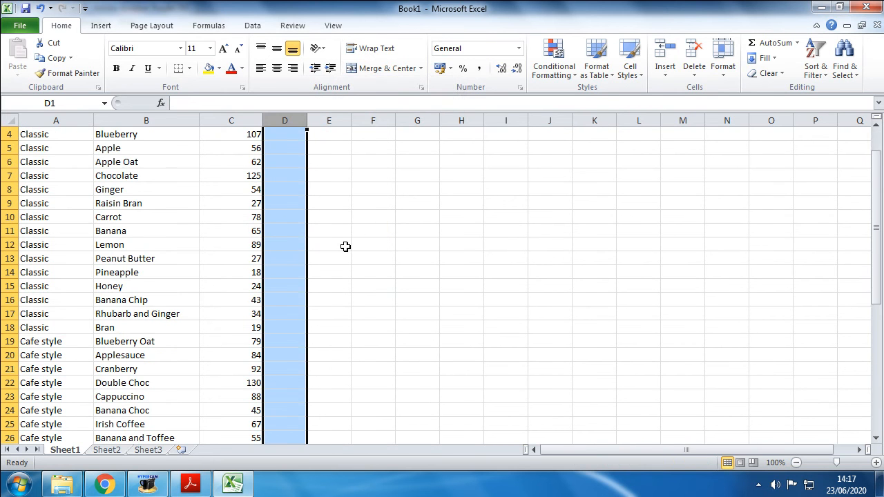
Step: Examine the Quantity Sold figures from C4 to C43
{"action": "left_click", "coordinate": [277, 161]}
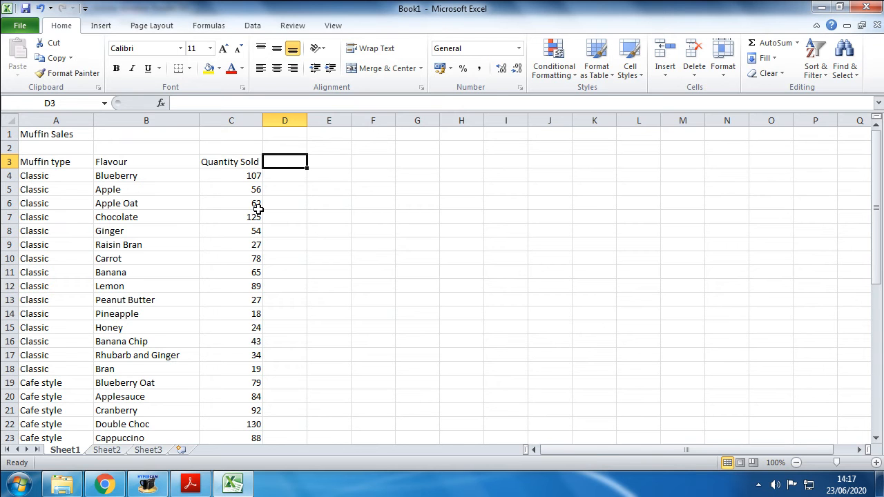
{"action": "left_click", "coordinate": [282, 172]}
{"action": "left_click", "coordinate": [250, 175]}
{"action": "left_click", "coordinate": [280, 192]}
{"action": "left_click", "coordinate": [250, 194]}
{"action": "left_click", "coordinate": [253, 207]}
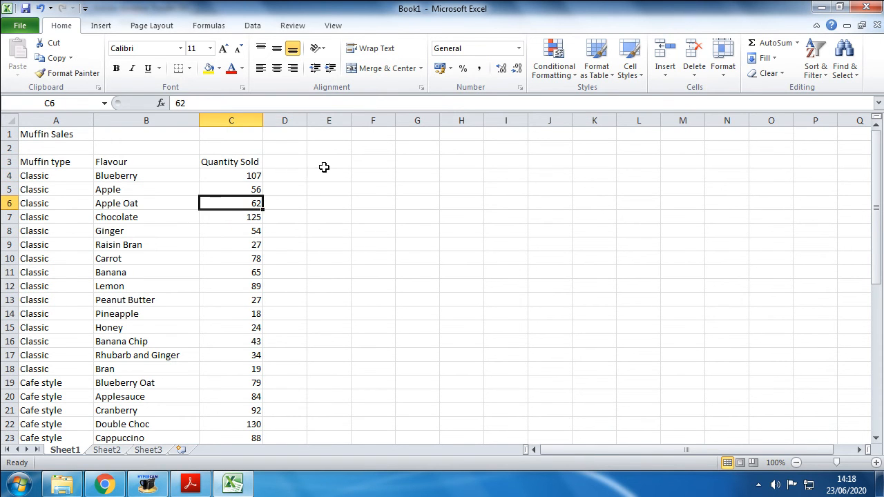
{"action": "left_click_drag", "start_coordinate": [241, 176], "coordinate": [235, 456]}
{"action": "scroll", "coordinate": [255, 369], "scroll_direction": "down", "scroll_amount": 4}
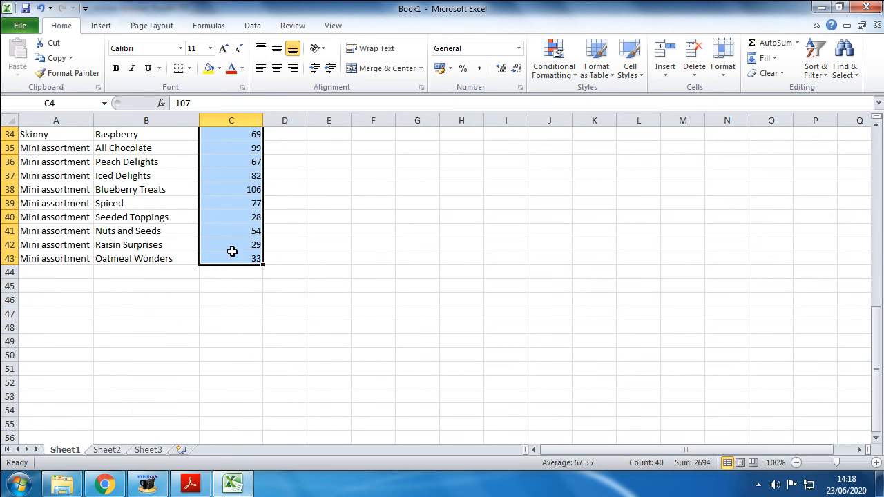
Step: Add up all quantities sold in cell C45 with the formula =sum(C4:C43)
{"action": "left_click", "coordinate": [238, 298]}
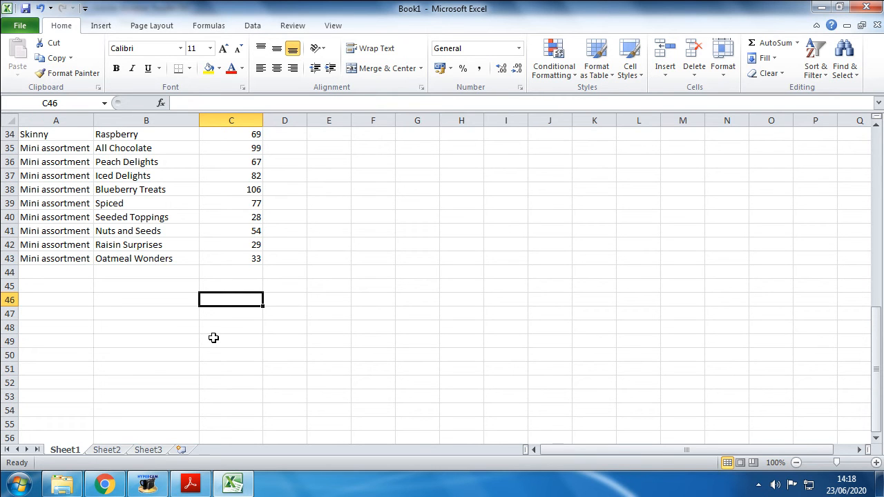
{"action": "left_click", "coordinate": [245, 285]}
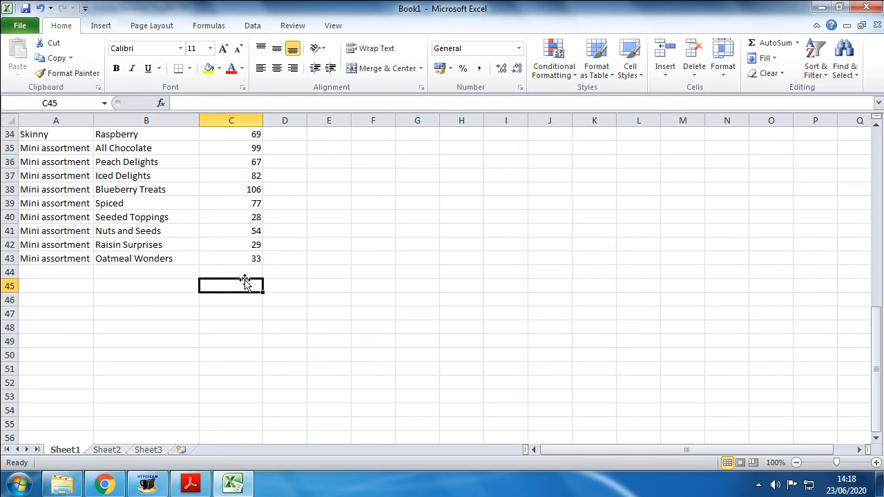
{"action": "type", "text": "=sum"}
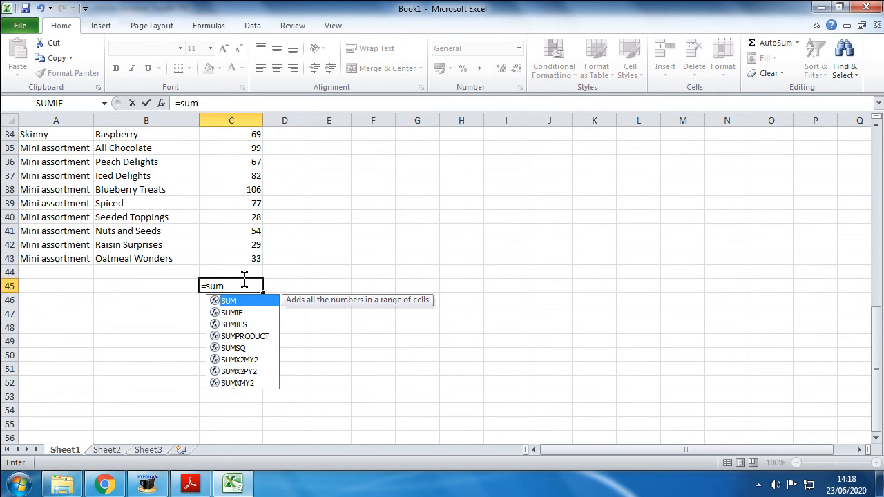
{"action": "type", "text": "("}
{"action": "left_click_drag", "start_coordinate": [244, 259], "coordinate": [242, 159]}
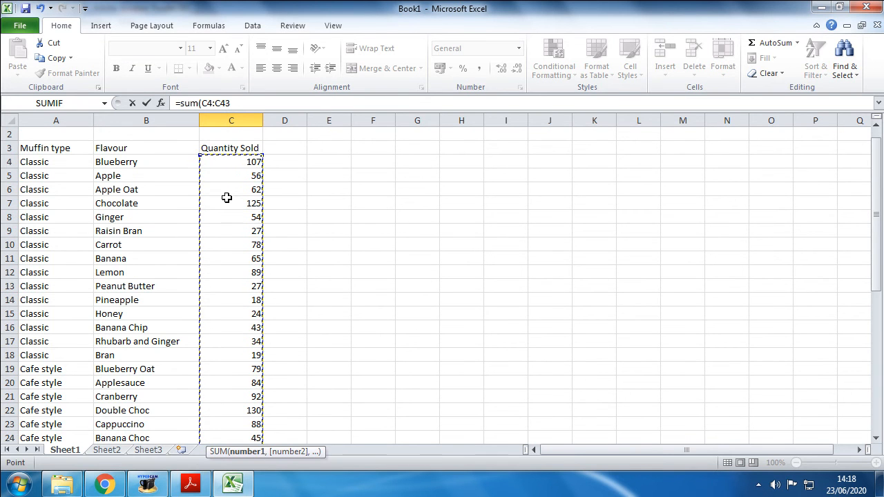
{"action": "type", "text": ")"}
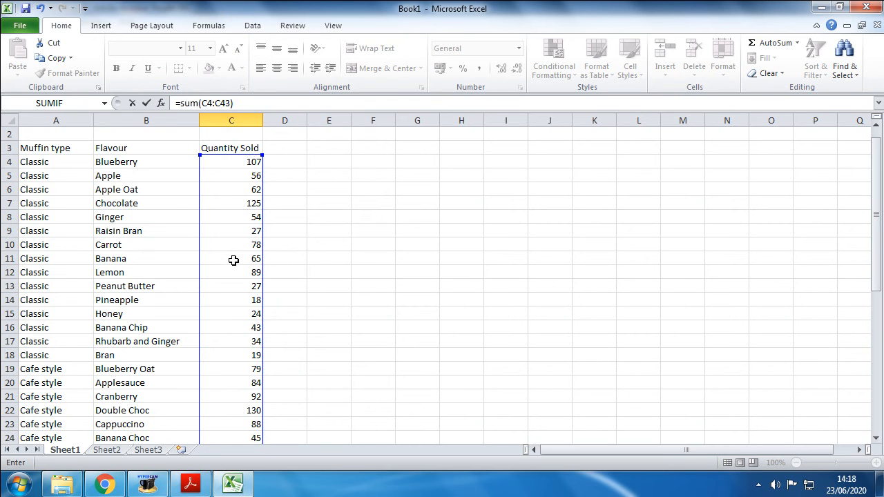
{"action": "key", "text": "Return"}
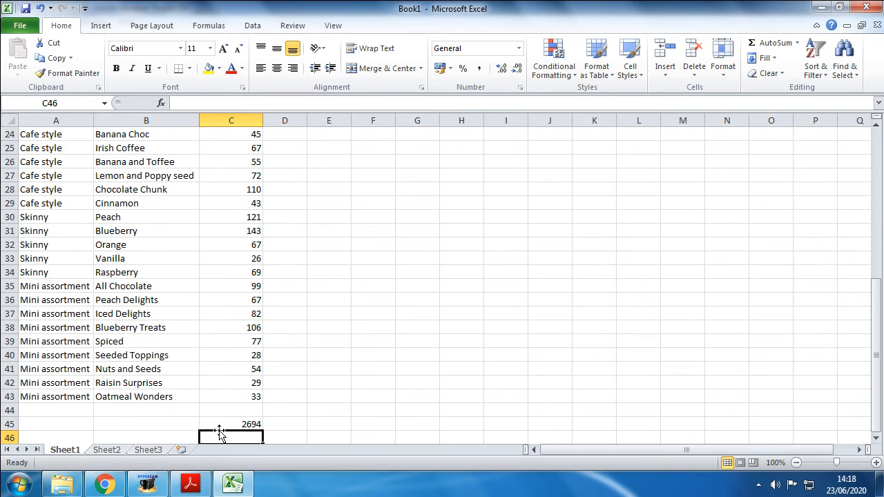
Step: Label the quantity total by entering muffins sold in cell B45
{"action": "left_click", "coordinate": [166, 425]}
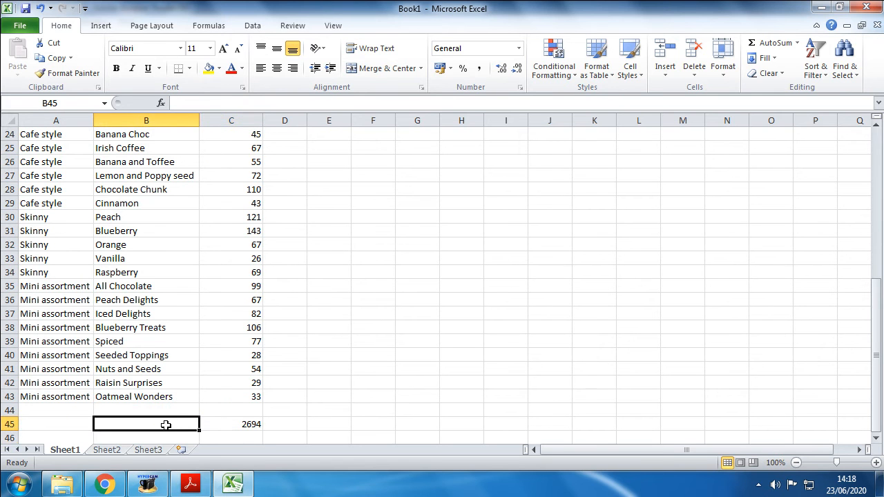
{"action": "type", "text": "muffins sold"}
{"action": "left_click", "coordinate": [185, 398]}
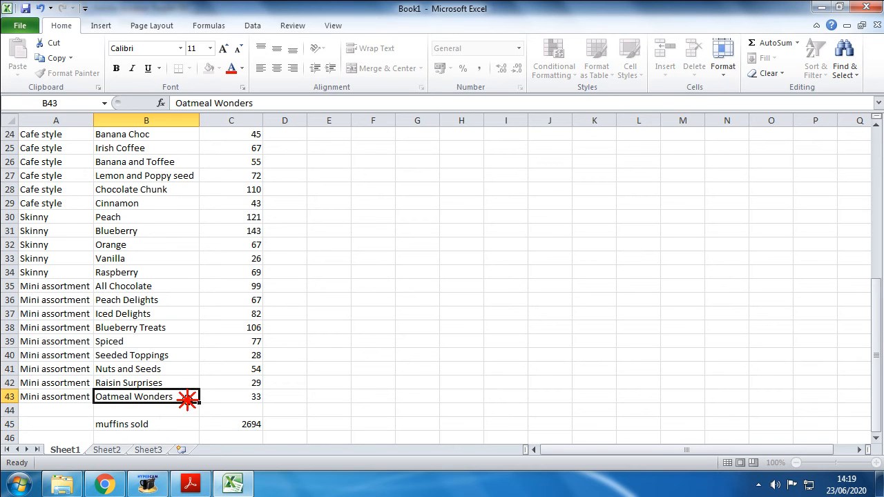
Step: Enter the label income @1.39 each in cell B46 and move it down to B47
{"action": "scroll", "coordinate": [186, 401], "scroll_direction": "down", "scroll_amount": 4}
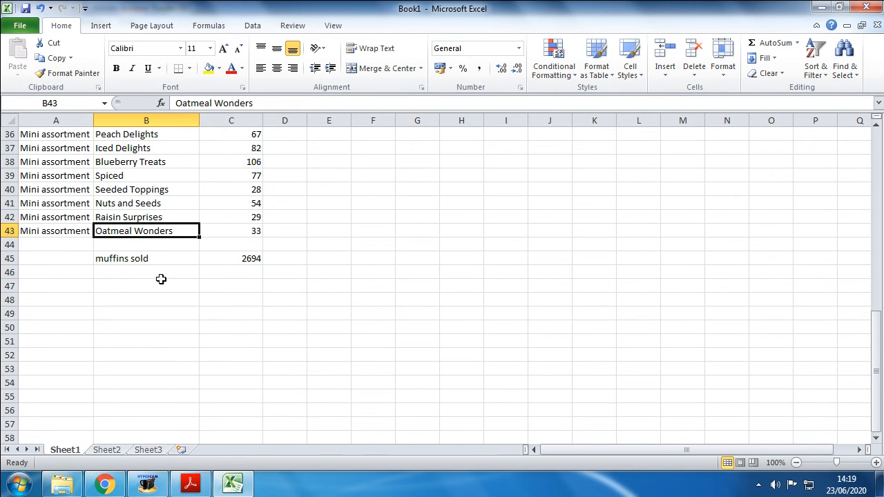
{"action": "left_click", "coordinate": [160, 275]}
{"action": "left_click", "coordinate": [187, 271]}
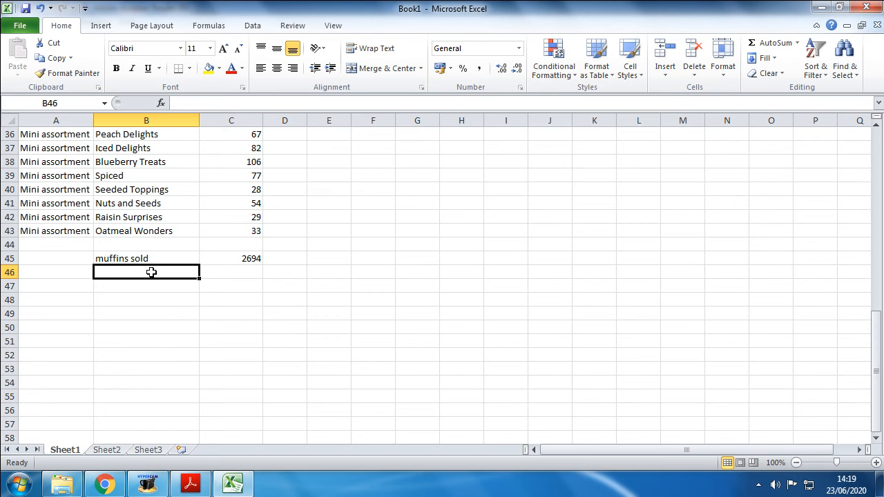
{"action": "type", "text": "inceom"}
{"action": "key", "text": "BackSpace"}
{"action": "key", "text": "BackSpace"}
{"action": "key", "text": "BackSpace"}
{"action": "type", "text": "ome"}
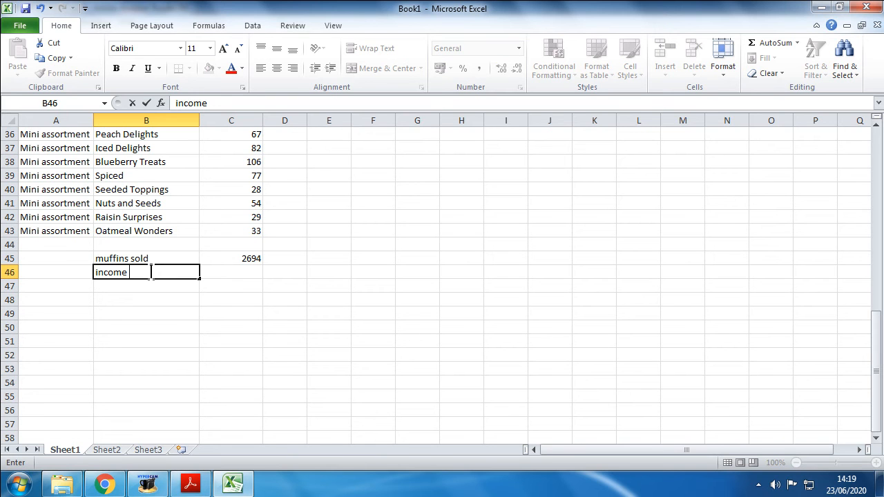
{"action": "type", "text": " @1.39 each"}
{"action": "key", "text": "Return"}
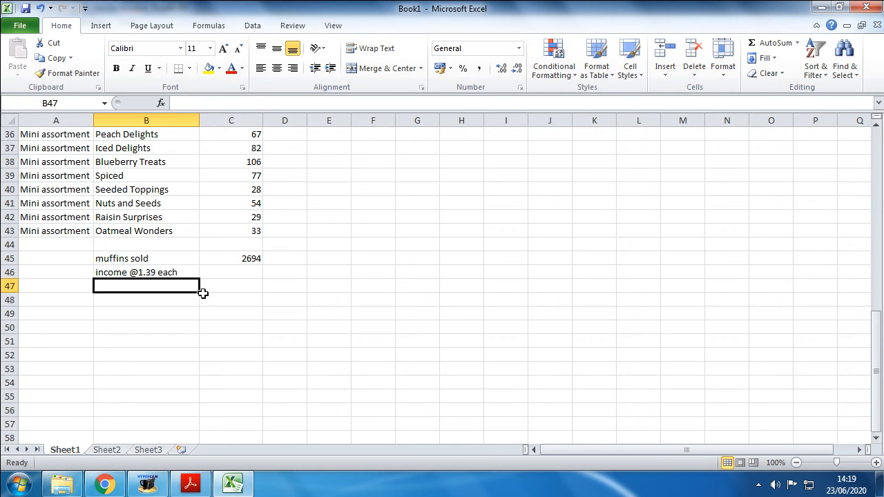
{"action": "left_click", "coordinate": [163, 272]}
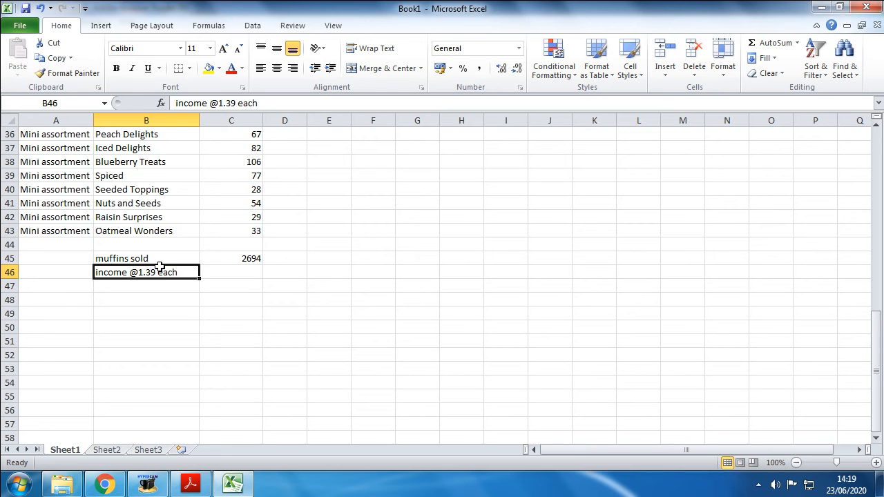
{"action": "left_click_drag", "start_coordinate": [157, 265], "coordinate": [158, 285]}
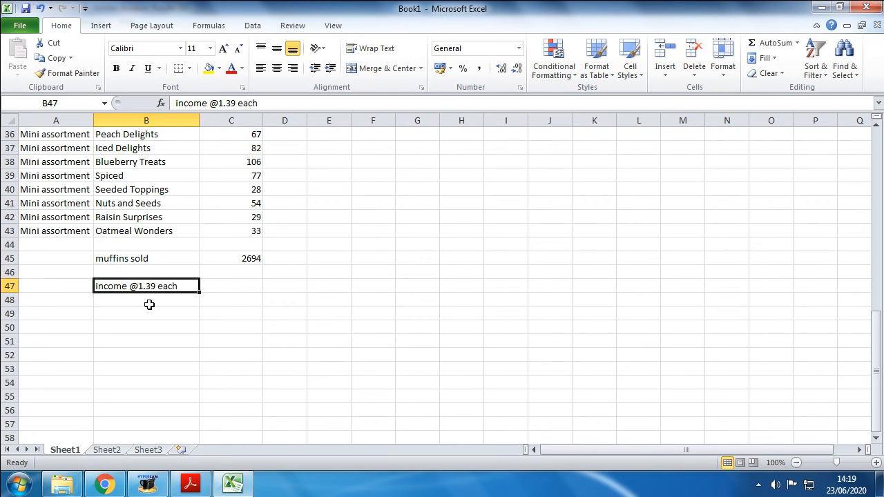
Step: Label cell B46 as muffin price and clear the income label from cell B47
{"action": "left_click", "coordinate": [147, 273]}
{"action": "type", "text": "muffin "}
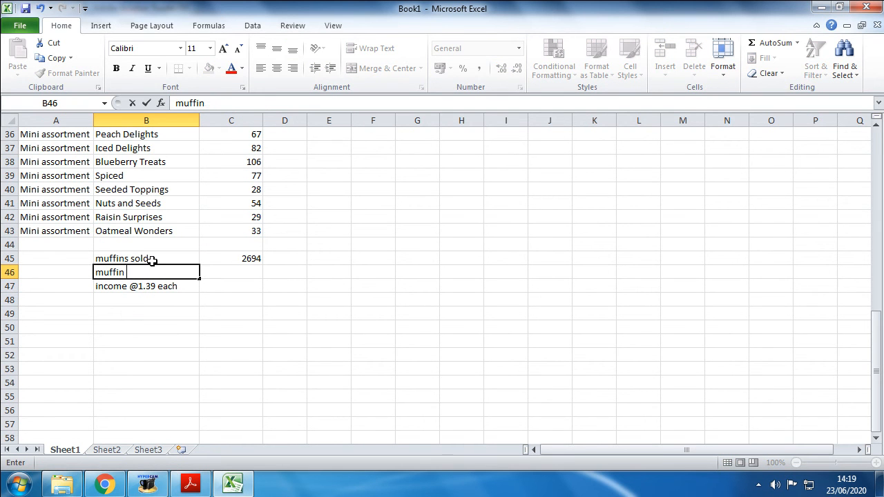
{"action": "type", "text": "price"}
{"action": "key", "text": "Return"}
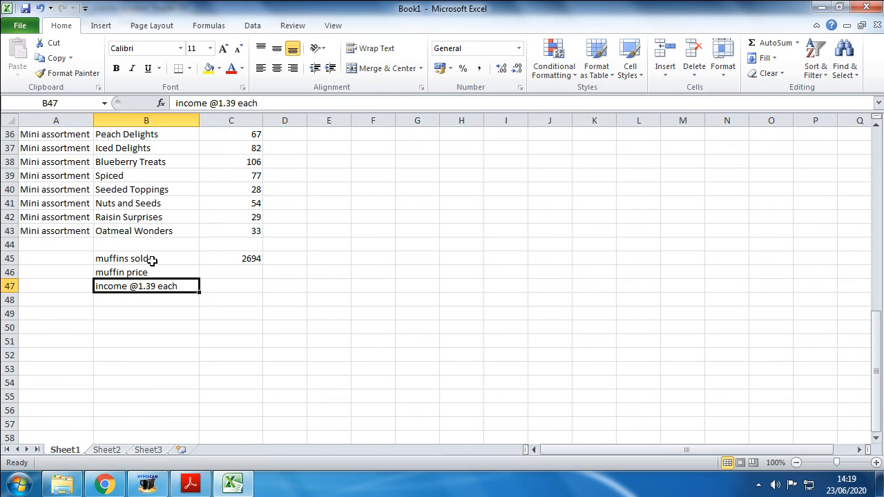
{"action": "key", "text": "Delete"}
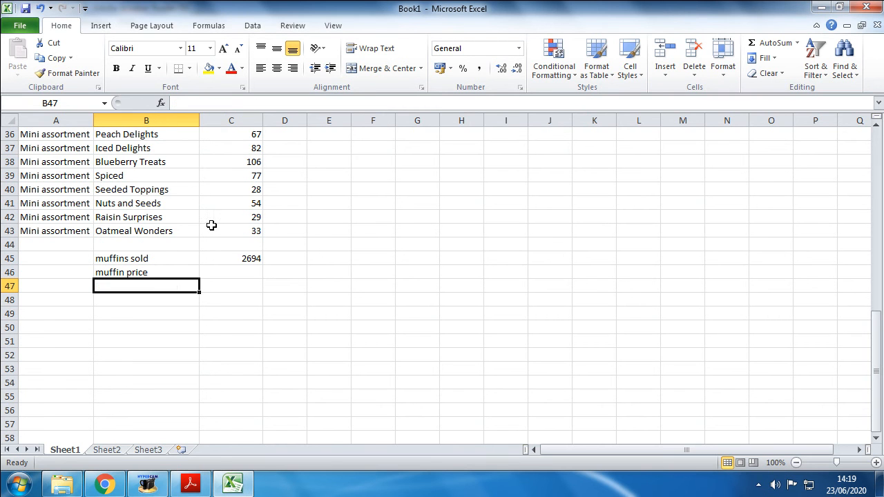
Step: Enter the muffin price 1.39 in cell C46
{"action": "left_click", "coordinate": [235, 270]}
{"action": "type", "text": "1"}
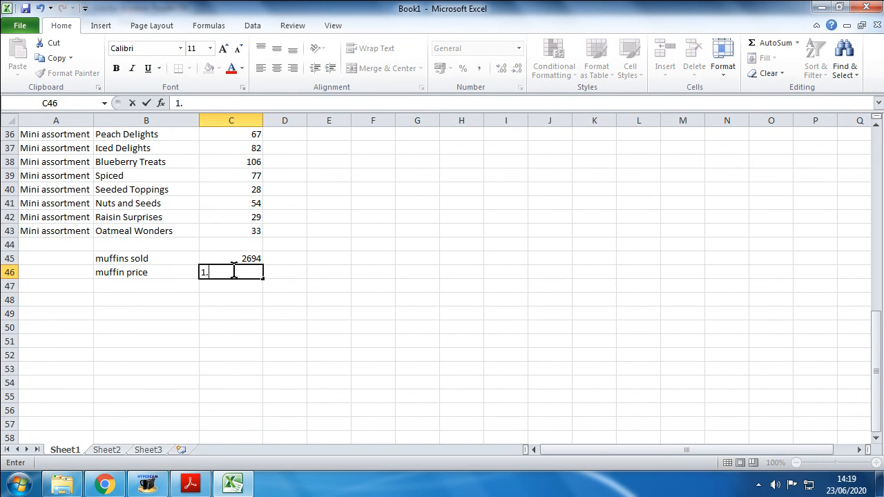
{"action": "type", "text": ".39"}
{"action": "key", "text": "Return"}
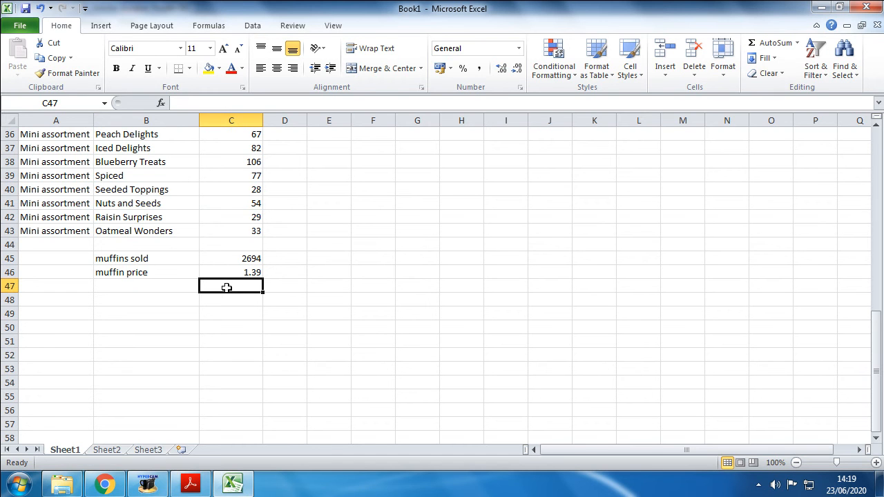
Step: Calculate the income in cell C47 by multiplying muffins sold by muffin price with =C45*C46
{"action": "type", "text": "="}
{"action": "left_click", "coordinate": [234, 259]}
{"action": "type", "text": "*"}
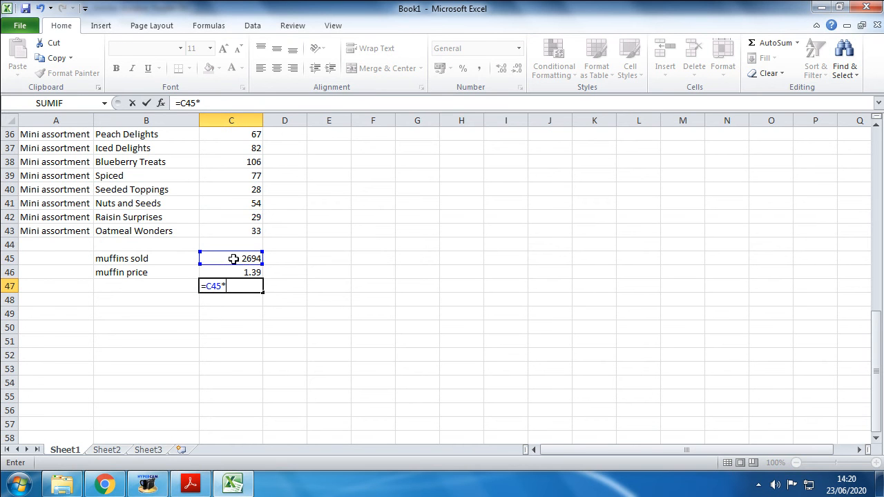
{"action": "left_click", "coordinate": [238, 273]}
{"action": "key", "text": "Return"}
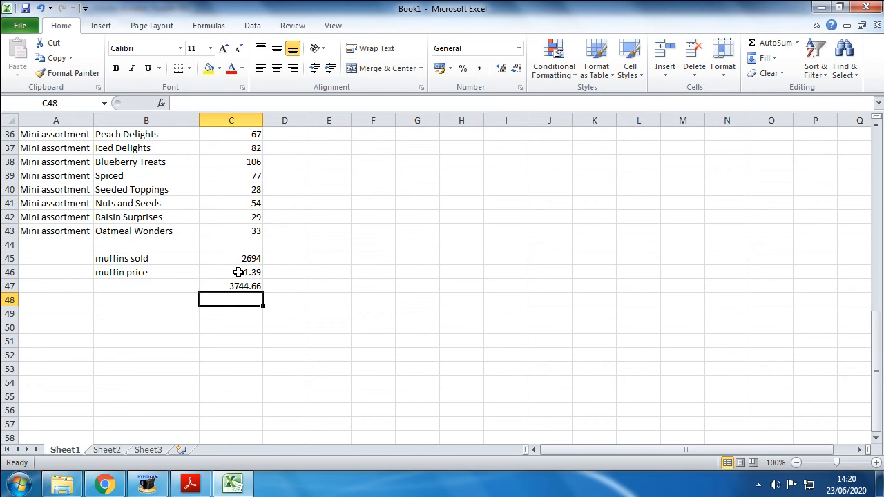
Step: Format the price and income figures in C46:C47 as Currency
{"action": "left_click", "coordinate": [241, 286]}
{"action": "left_click_drag", "start_coordinate": [237, 271], "coordinate": [238, 286]}
{"action": "left_click", "coordinate": [520, 87]}
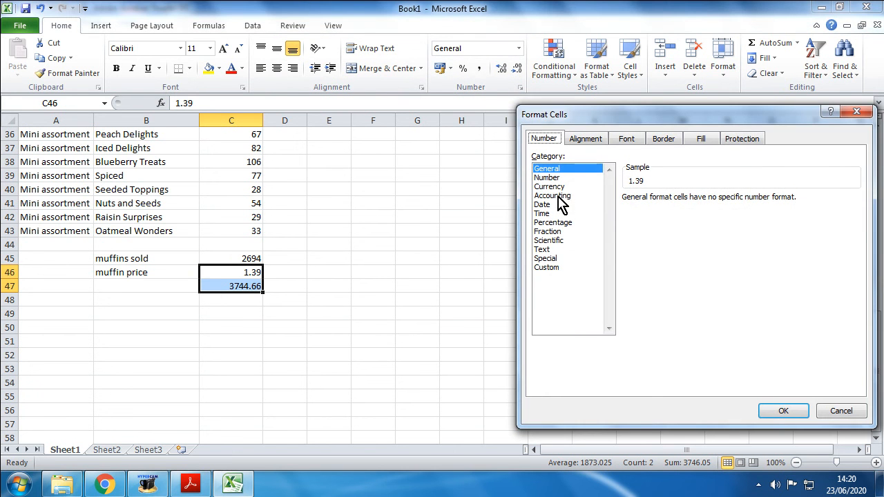
{"action": "left_click", "coordinate": [553, 187]}
{"action": "left_click", "coordinate": [784, 411]}
{"action": "left_click", "coordinate": [330, 340]}
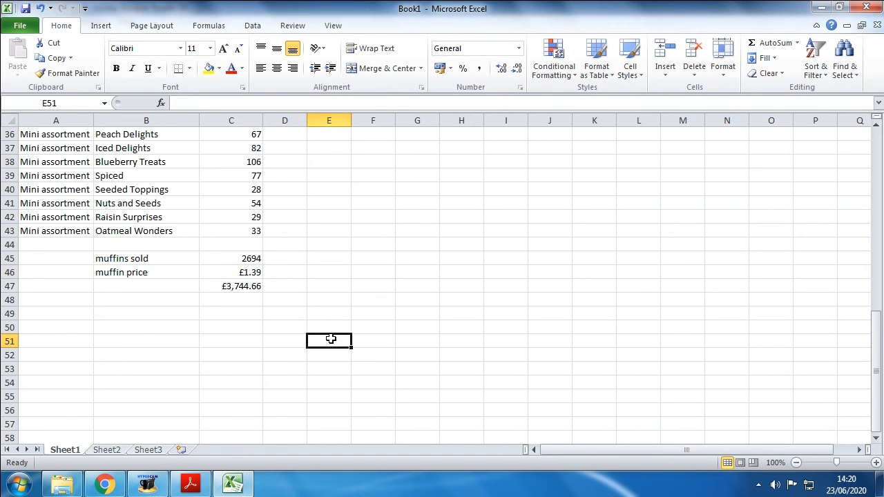
Step: Make the income figure in cell C47 bold
{"action": "left_click_drag", "start_coordinate": [128, 274], "coordinate": [228, 286]}
{"action": "left_click", "coordinate": [240, 272]}
{"action": "left_click", "coordinate": [240, 286]}
{"action": "left_click", "coordinate": [116, 68]}
Step: Enter the label total income in cell B47 and make it bold
{"action": "left_click", "coordinate": [143, 289]}
{"action": "type", "text": "t"}
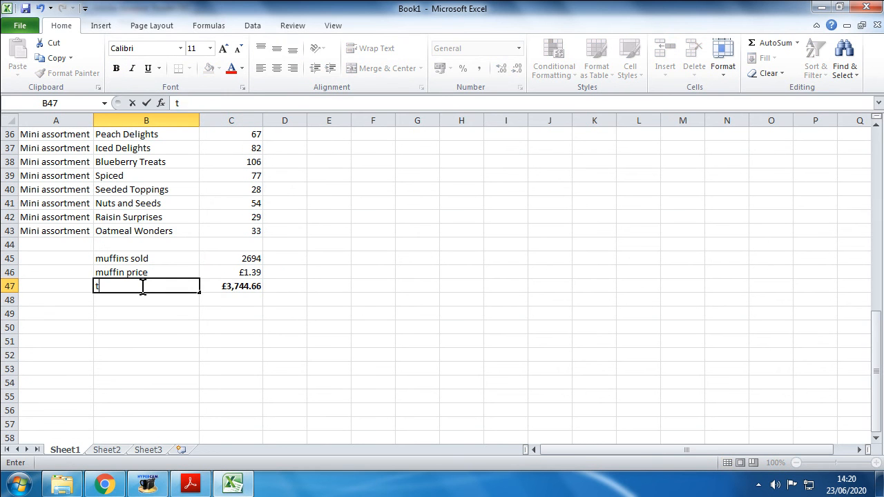
{"action": "type", "text": "otal income"}
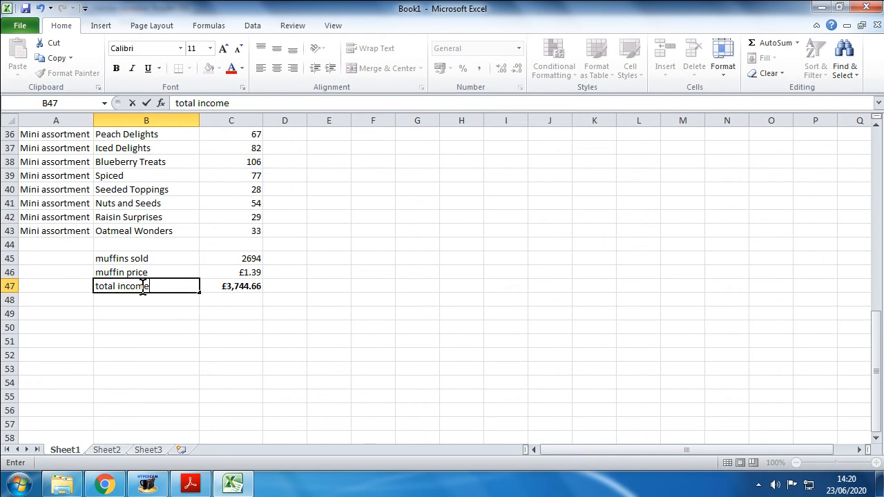
{"action": "key", "text": "Return"}
{"action": "left_click", "coordinate": [143, 287]}
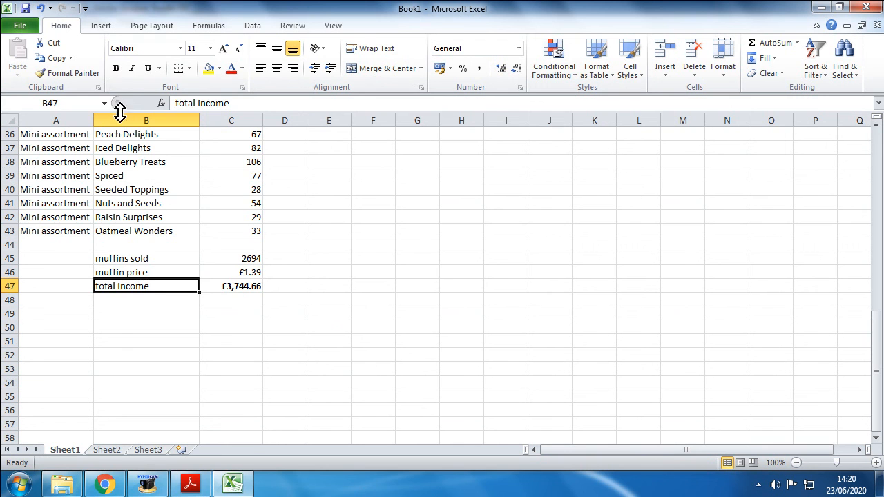
{"action": "left_click", "coordinate": [116, 69]}
{"action": "left_click", "coordinate": [201, 313]}
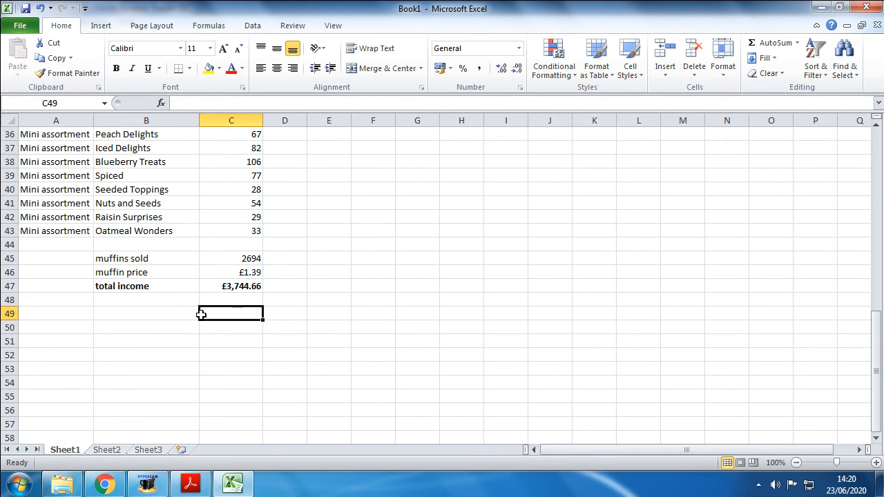
Step: Insert a blank row above the total income row, between it and the muffin price
{"action": "right_click", "coordinate": [6, 286]}
{"action": "left_click", "coordinate": [74, 185]}
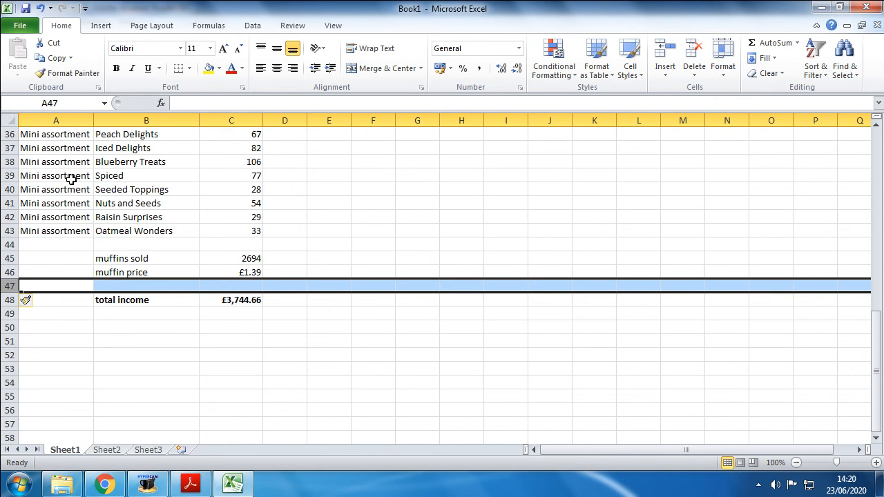
Step: Check the task sheet, and review the contents of cells C45, C46 and C48
{"action": "left_click", "coordinate": [192, 485]}
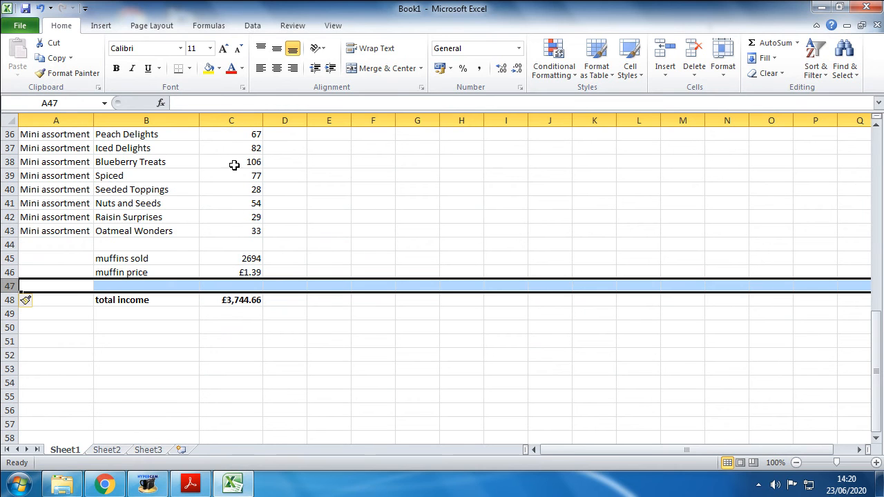
{"action": "left_click", "coordinate": [231, 261]}
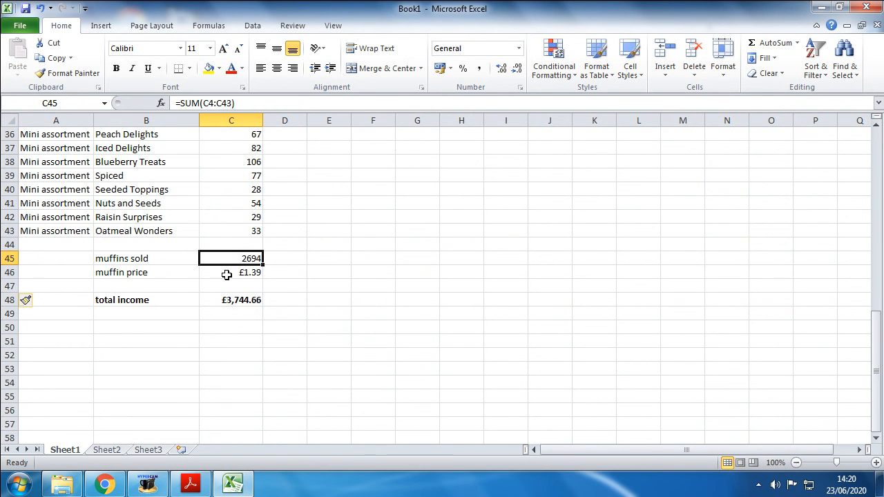
{"action": "left_click", "coordinate": [228, 275]}
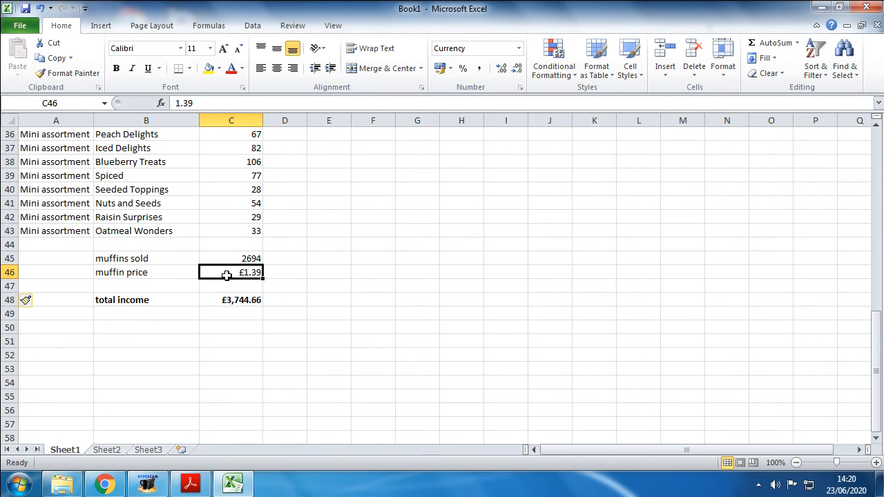
{"action": "left_click", "coordinate": [235, 298]}
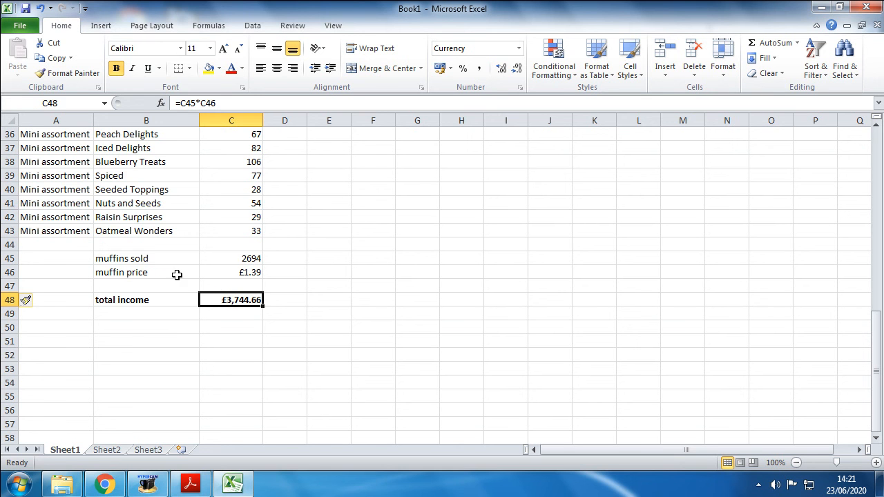
{"action": "left_click", "coordinate": [159, 359]}
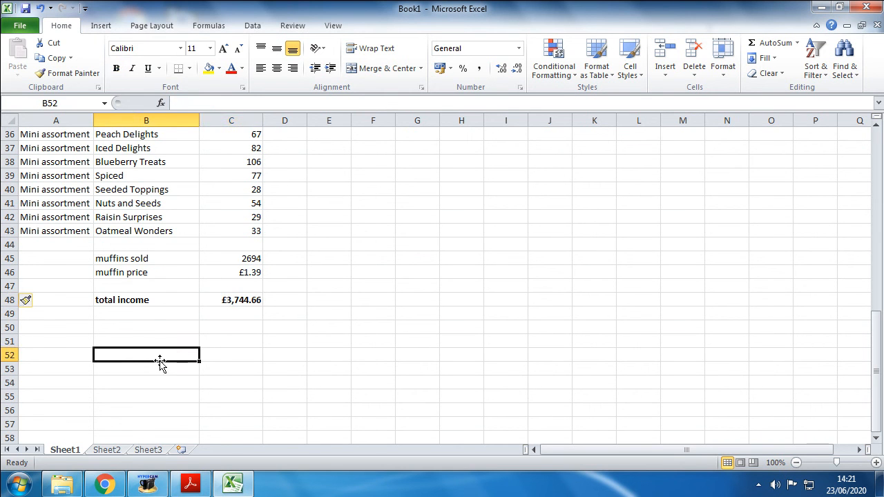
Step: Hide rows 45 to 48 containing the muffins sold, price and total income calculation
{"action": "left_click_drag", "start_coordinate": [9, 259], "coordinate": [12, 299]}
{"action": "right_click", "coordinate": [12, 297]}
{"action": "left_click", "coordinate": [41, 268]}
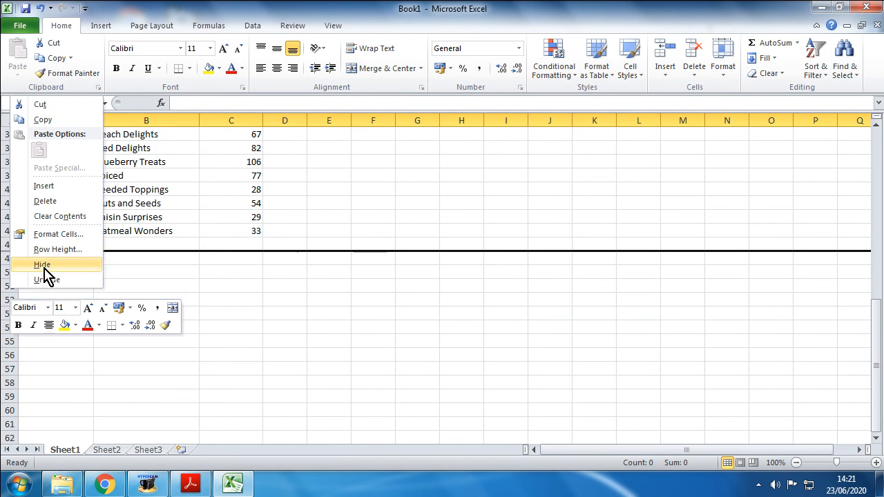
Step: Enter the label total income in cell B49
{"action": "left_click", "coordinate": [145, 261]}
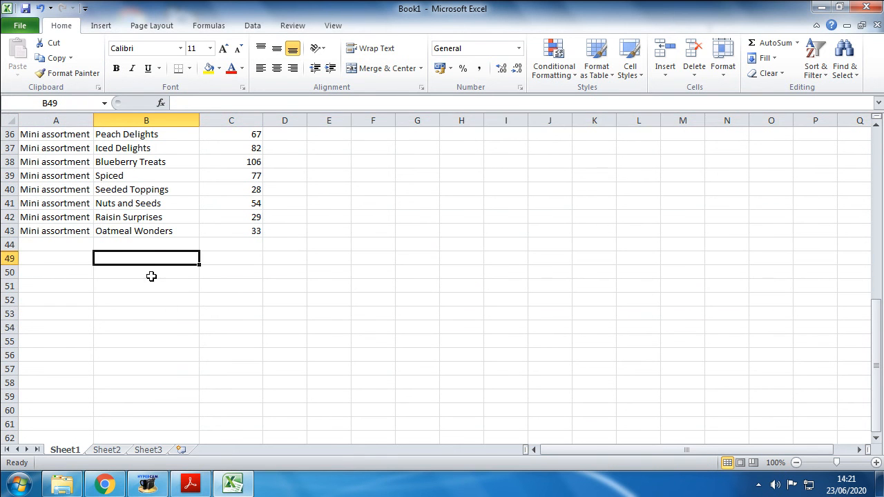
{"action": "type", "text": "total income"}
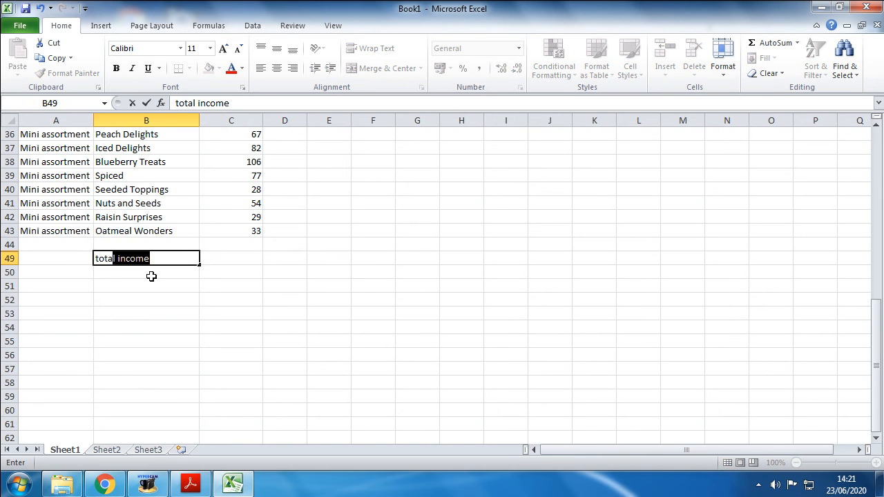
{"action": "key", "text": "Return"}
Step: Add up all quantities sold in cell C49 with the formula =sum(C4:C43)
{"action": "left_click", "coordinate": [229, 256]}
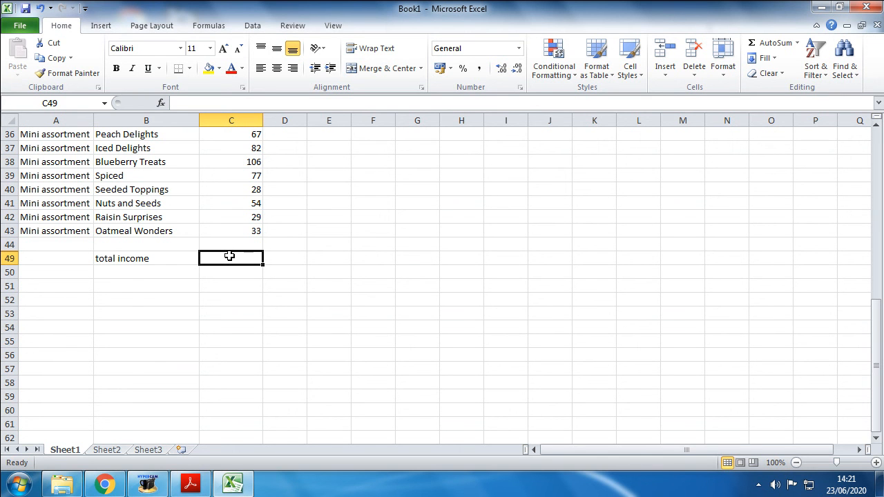
{"action": "type", "text": "="}
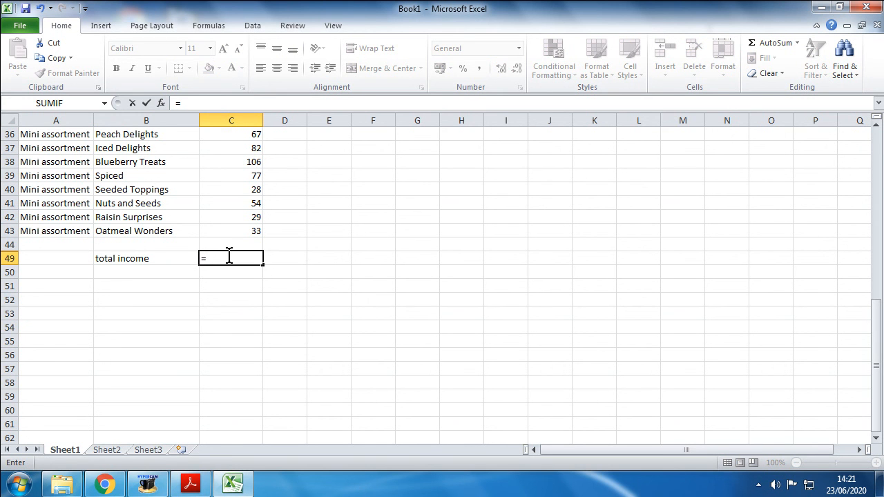
{"action": "type", "text": "s"}
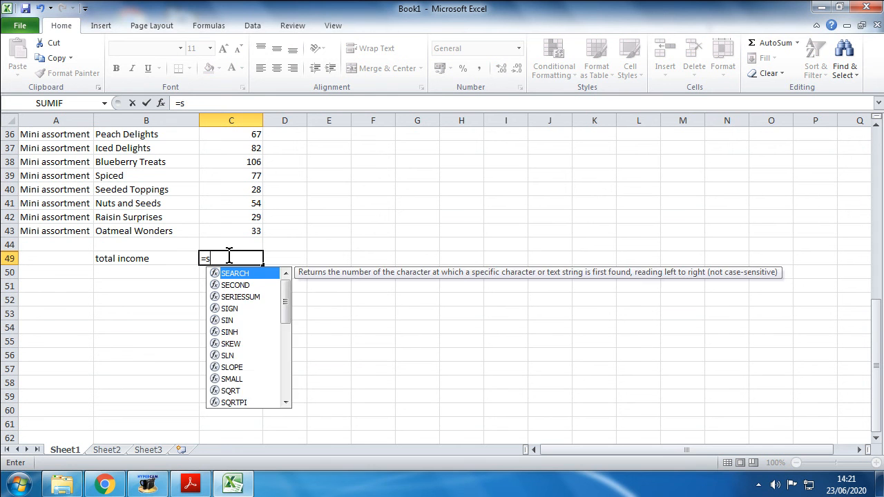
{"action": "type", "text": "um("}
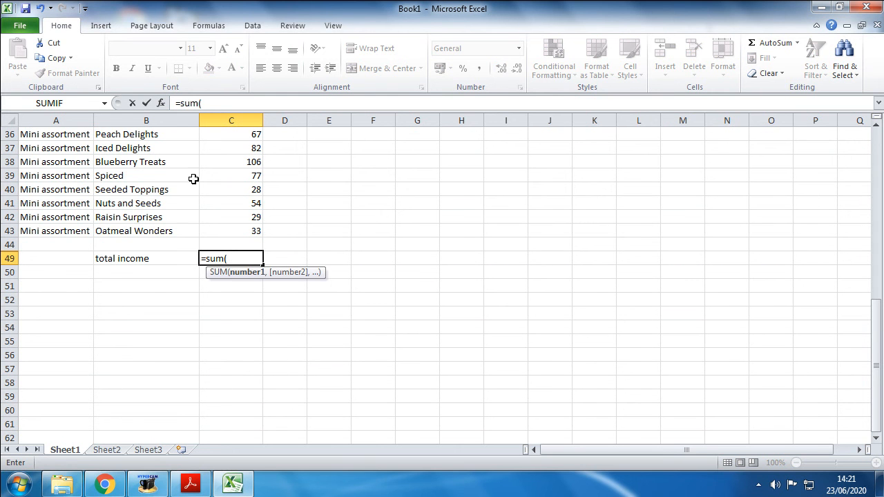
{"action": "left_click", "coordinate": [222, 233]}
{"action": "left_click_drag", "start_coordinate": [222, 233], "coordinate": [228, 177]}
{"action": "type", "text": ")"}
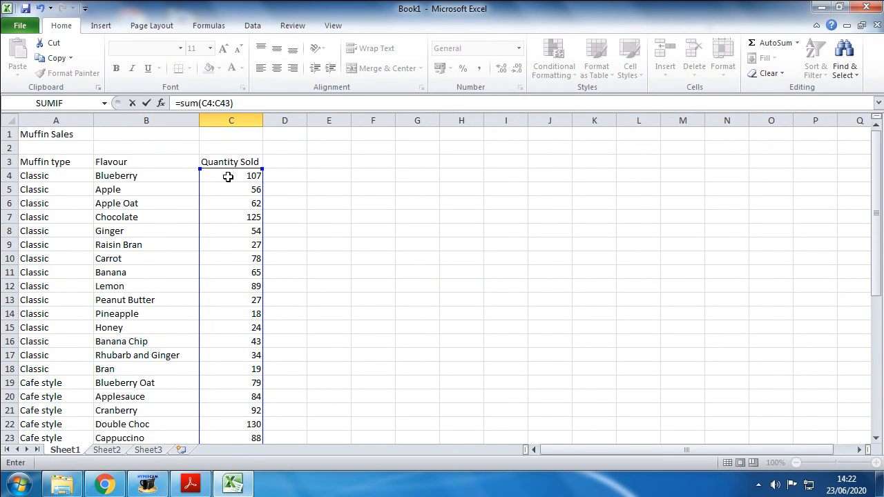
{"action": "scroll", "coordinate": [270, 168], "scroll_direction": "down", "scroll_amount": 8}
{"action": "scroll", "coordinate": [323, 268], "scroll_direction": "down", "scroll_amount": 4}
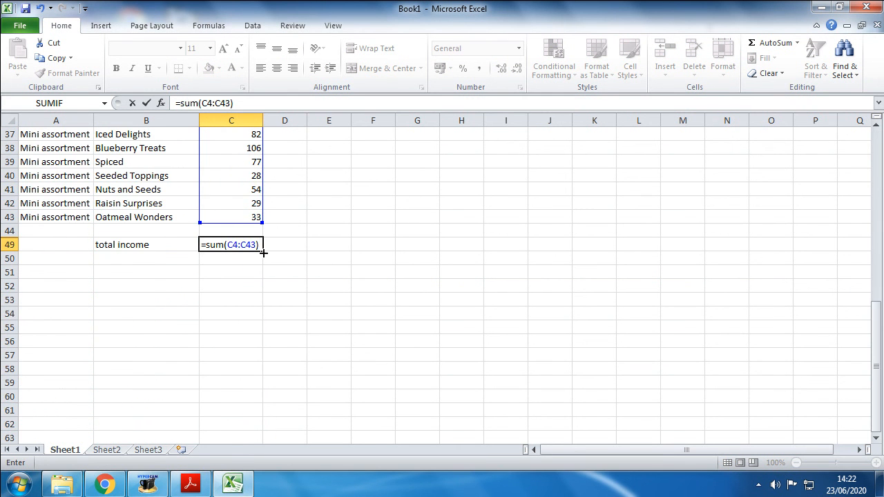
{"action": "key", "text": "Return"}
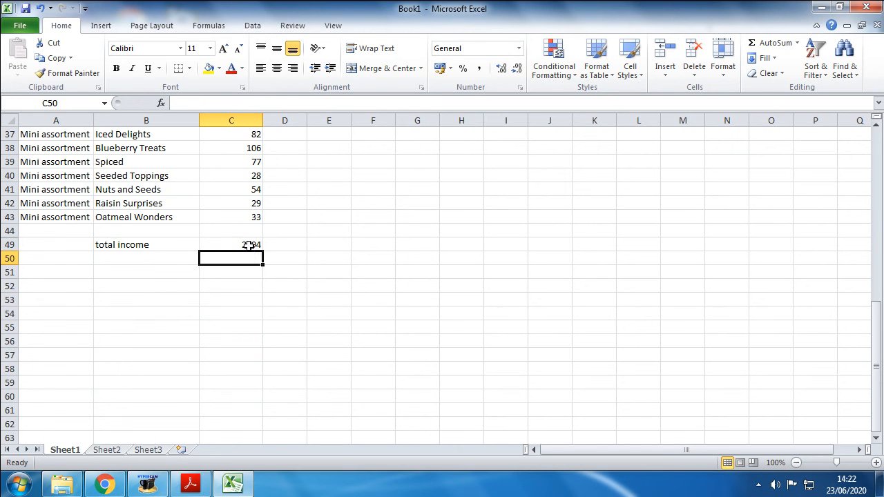
Step: Extend the sum formula in cell C49 to multiply the total quantity by the muffin price, giving =SUM(C4:C43)*1.39
{"action": "left_click", "coordinate": [248, 245]}
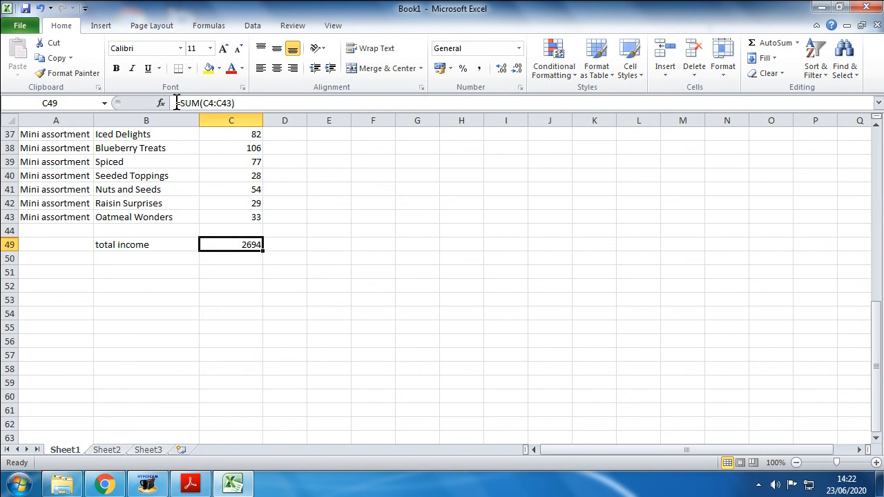
{"action": "left_click_drag", "start_coordinate": [239, 103], "coordinate": [177, 103]}
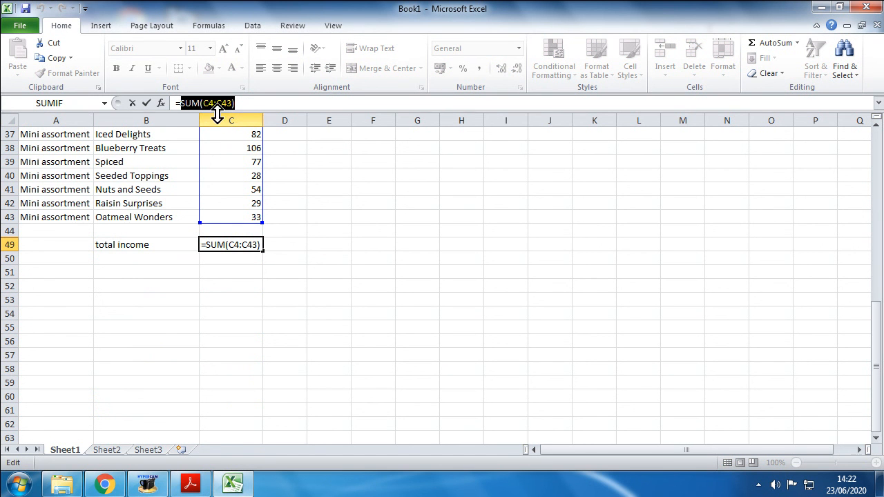
{"action": "left_click", "coordinate": [247, 103]}
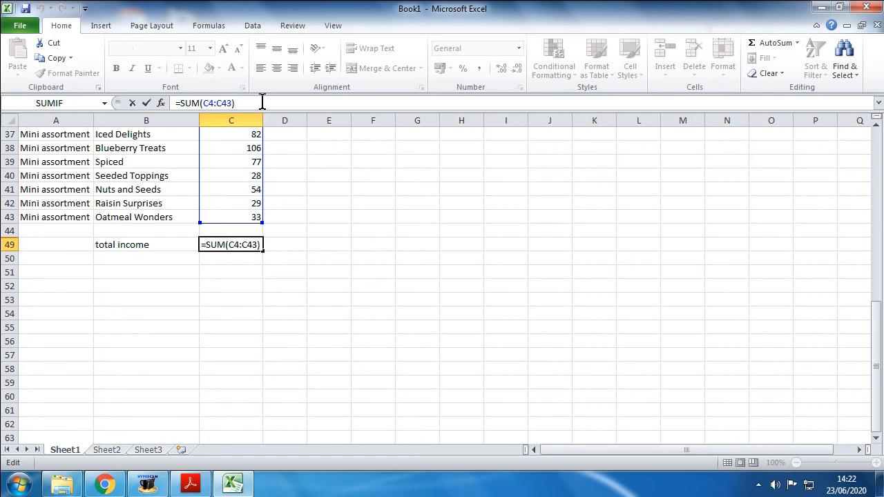
{"action": "type", "text": "*1.39"}
{"action": "key", "text": "Return"}
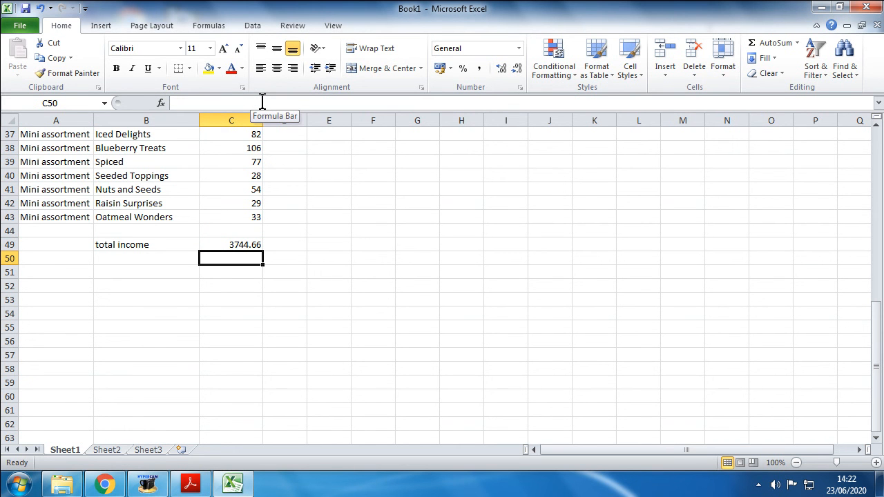
Step: Format the total income in C49 as £ currency with 2 decimal places, and make its label in B49 bold
{"action": "left_click", "coordinate": [222, 245]}
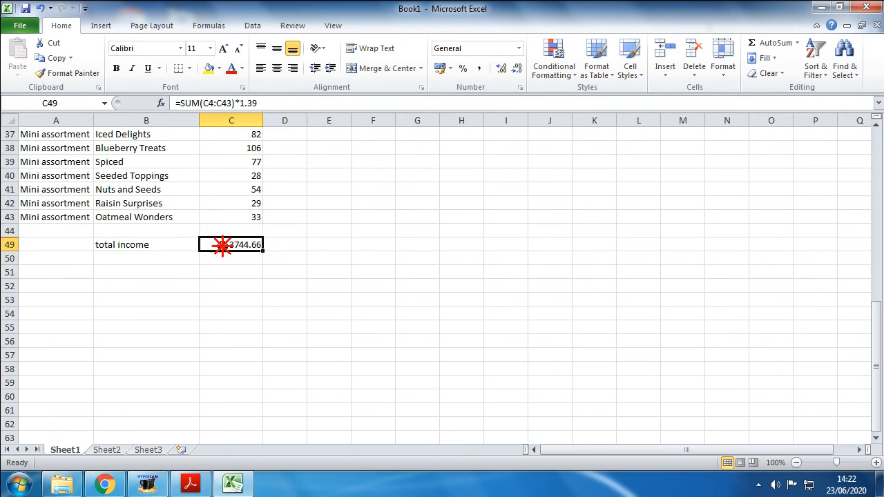
{"action": "left_click_drag", "start_coordinate": [257, 102], "coordinate": [176, 103]}
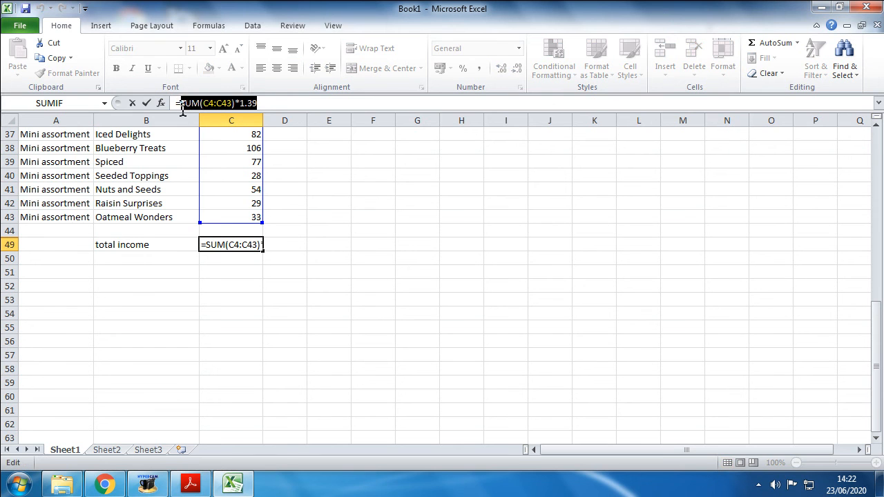
{"action": "key", "text": "Escape"}
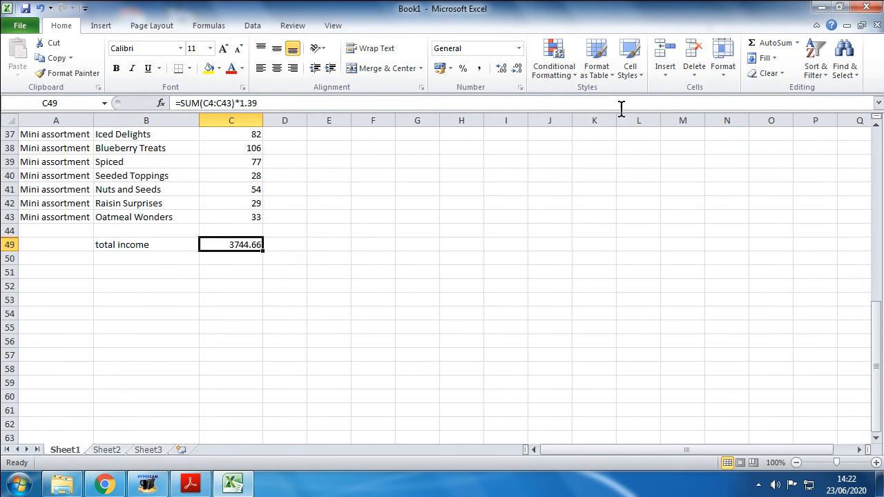
{"action": "left_click", "coordinate": [520, 88]}
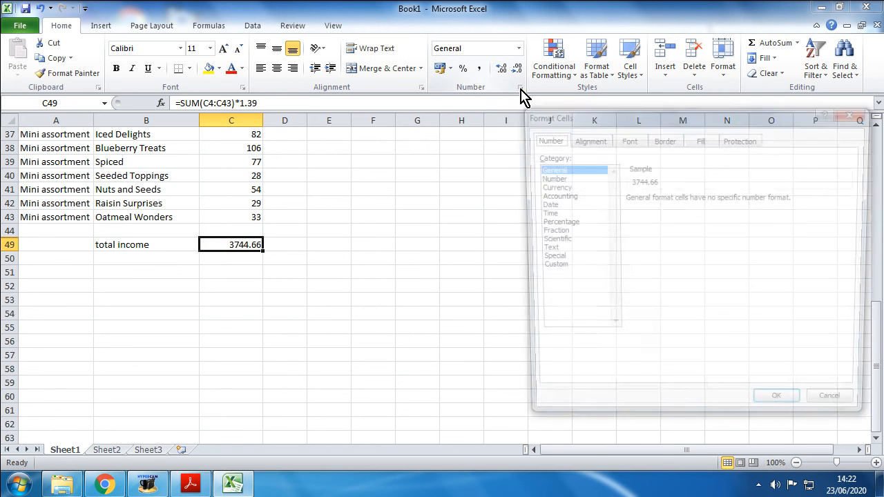
{"action": "left_click", "coordinate": [549, 186]}
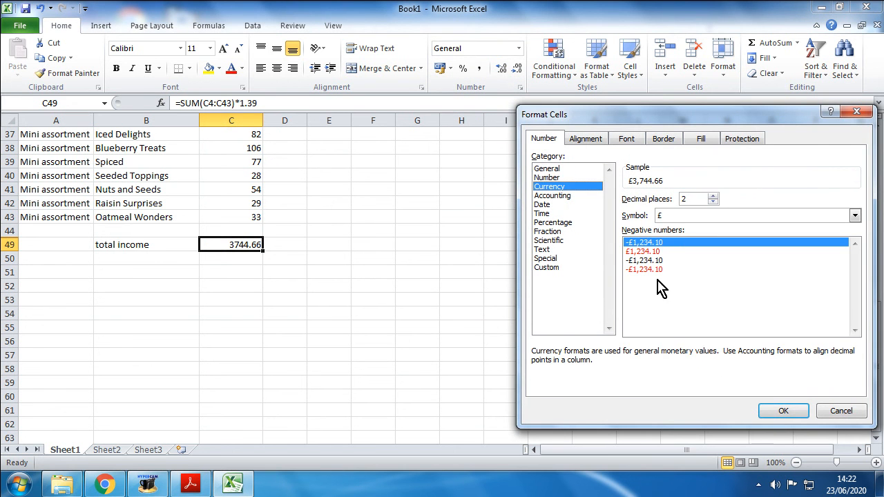
{"action": "left_click", "coordinate": [783, 413]}
{"action": "left_click", "coordinate": [164, 243]}
{"action": "left_click", "coordinate": [116, 68]}
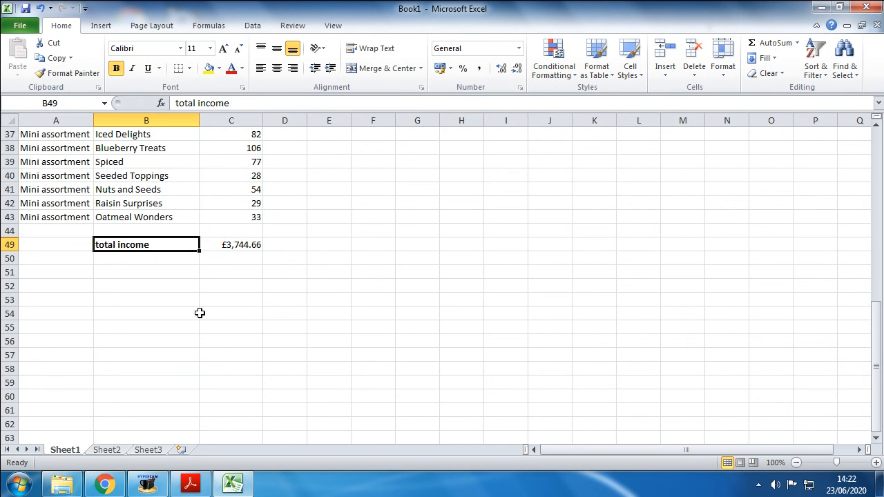
Step: Switch to the task sheet in Adobe Acrobat Reader and review the Task 3 instructions and the printouts required as evidence
{"action": "left_click", "coordinate": [190, 483]}
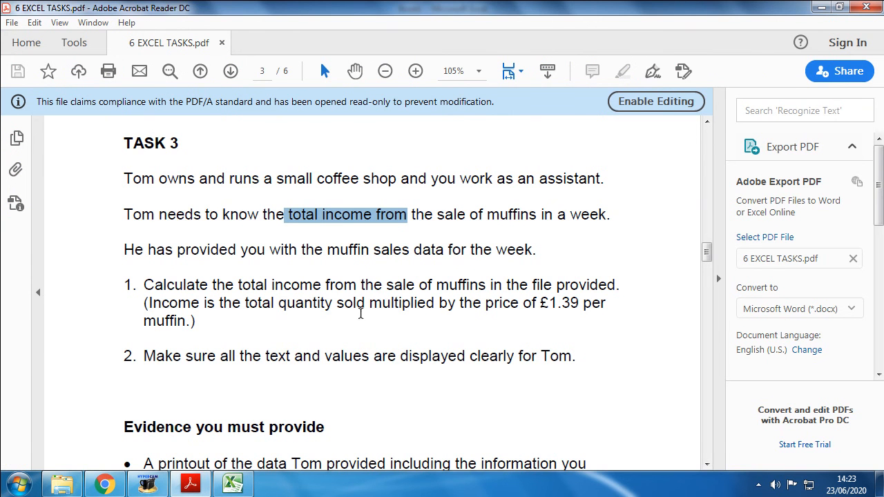
{"action": "scroll", "coordinate": [329, 321], "scroll_direction": "down", "scroll_amount": 5}
{"action": "left_click_drag", "start_coordinate": [142, 298], "coordinate": [419, 317]}
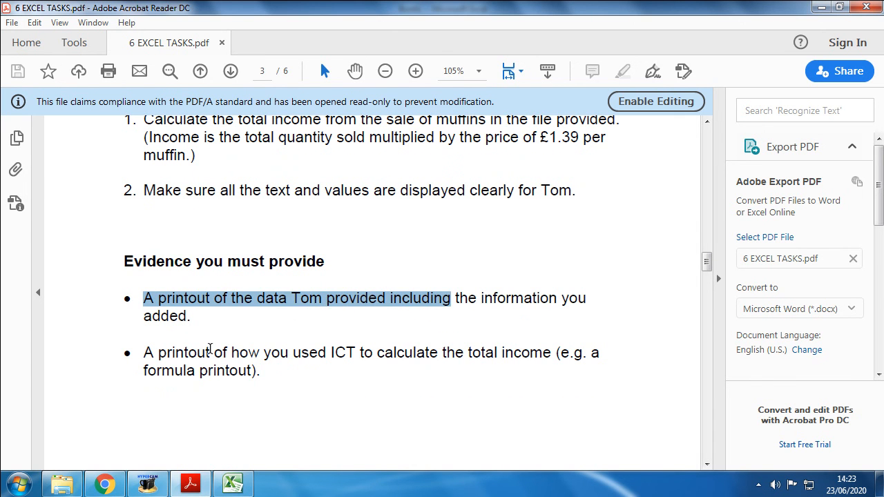
{"action": "left_click", "coordinate": [259, 385]}
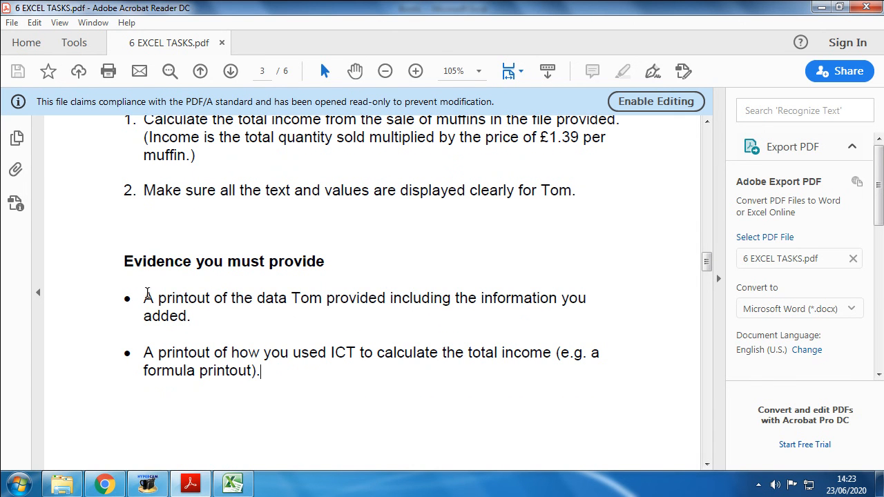
{"action": "left_click_drag", "start_coordinate": [265, 375], "coordinate": [144, 352]}
{"action": "left_click_drag", "start_coordinate": [147, 290], "coordinate": [190, 321]}
{"action": "scroll", "coordinate": [188, 320], "scroll_direction": "up", "scroll_amount": 2}
{"action": "scroll", "coordinate": [188, 320], "scroll_direction": "up", "scroll_amount": 1}
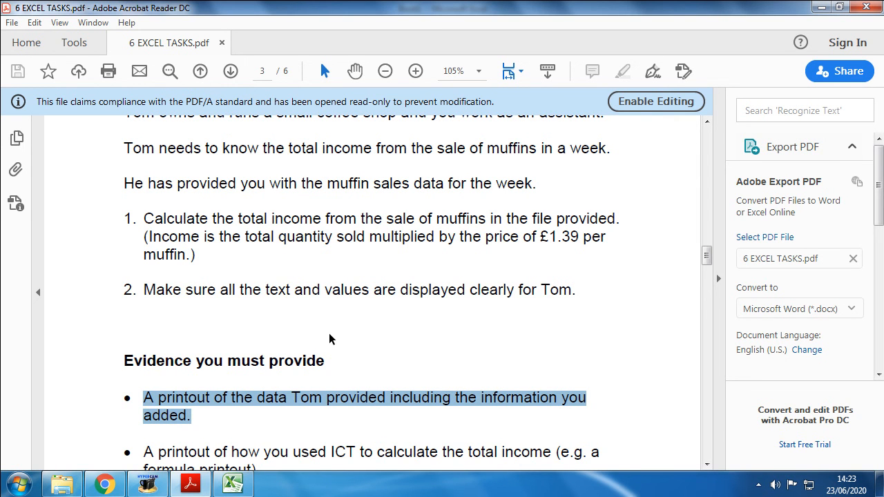
{"action": "scroll", "coordinate": [223, 281], "scroll_direction": "down", "scroll_amount": 3}
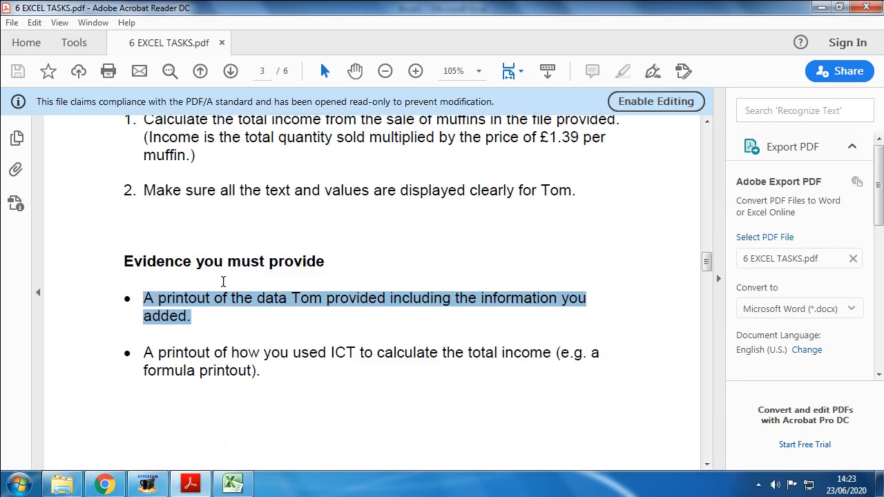